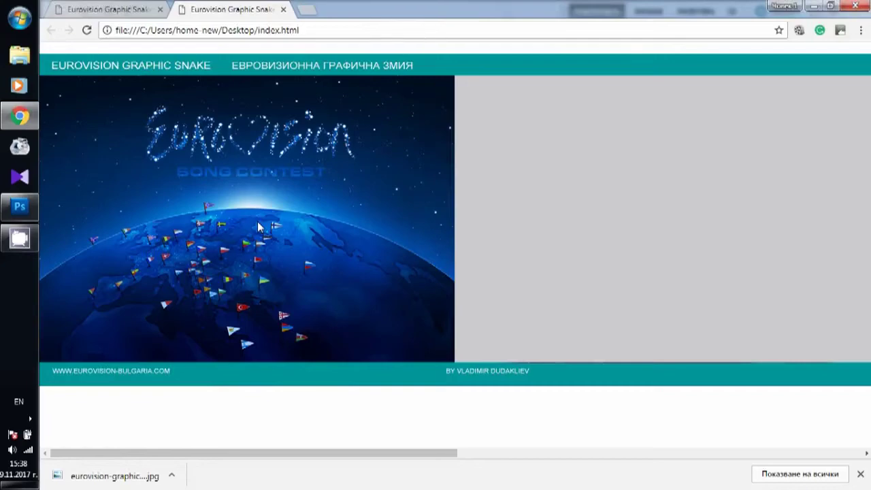
Save the Eurovision globe image from the Chrome page as a JPG and return to Photoshop.
right_click(265, 210)
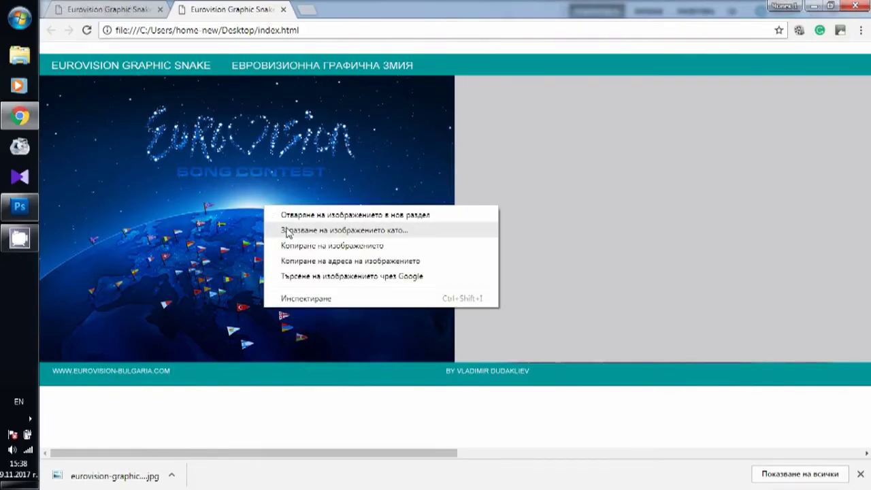
left_click(286, 231)
left_click(352, 289)
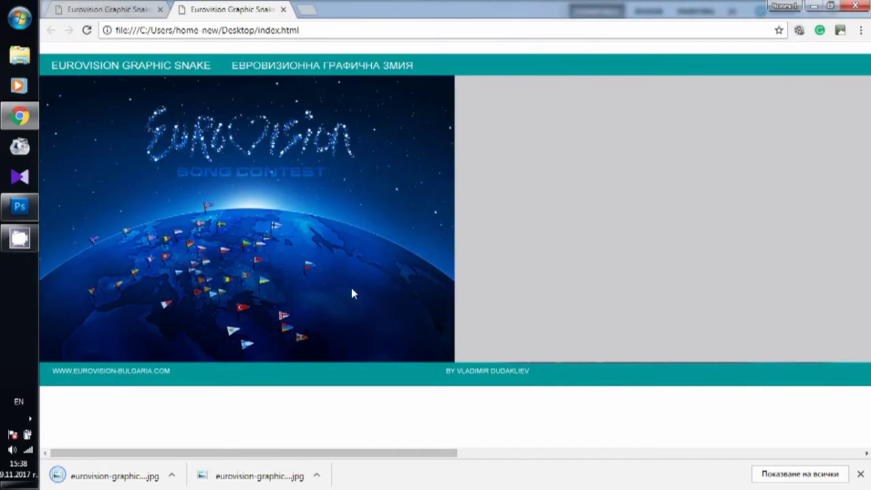
left_click(21, 207)
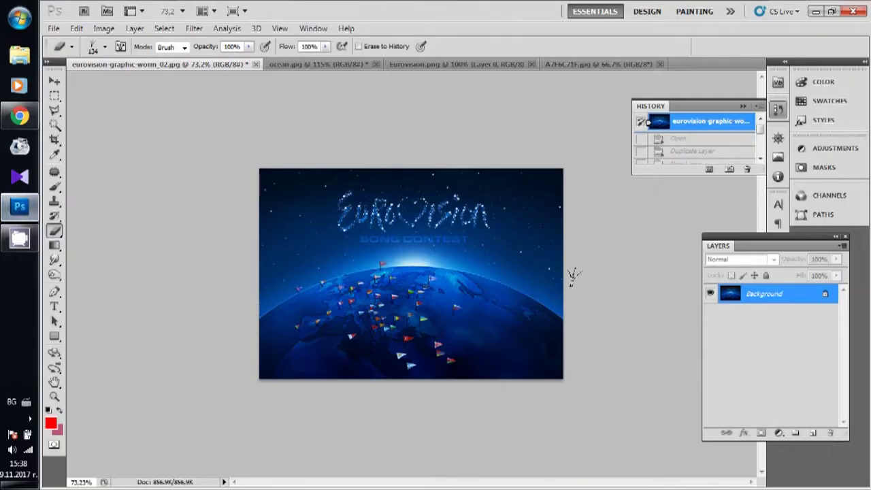
Duplicate the Background layer and add an empty Layer 1.
right_click(759, 300)
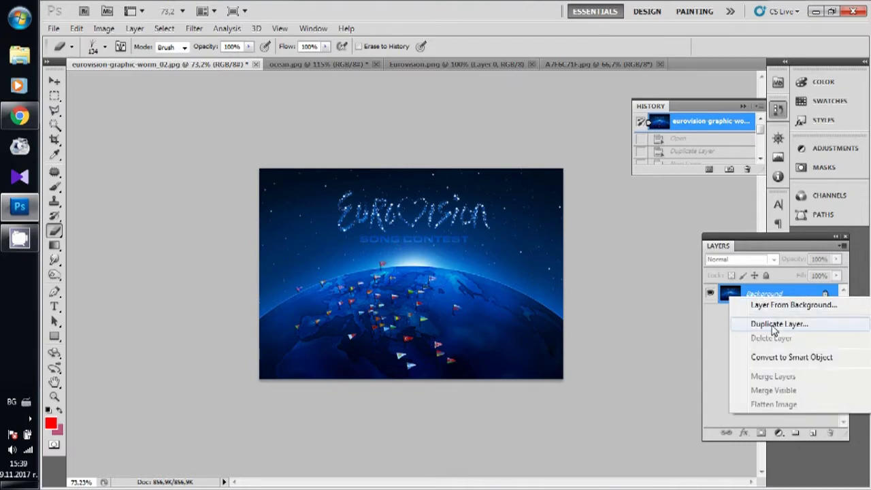
left_click(774, 329)
key("Return")
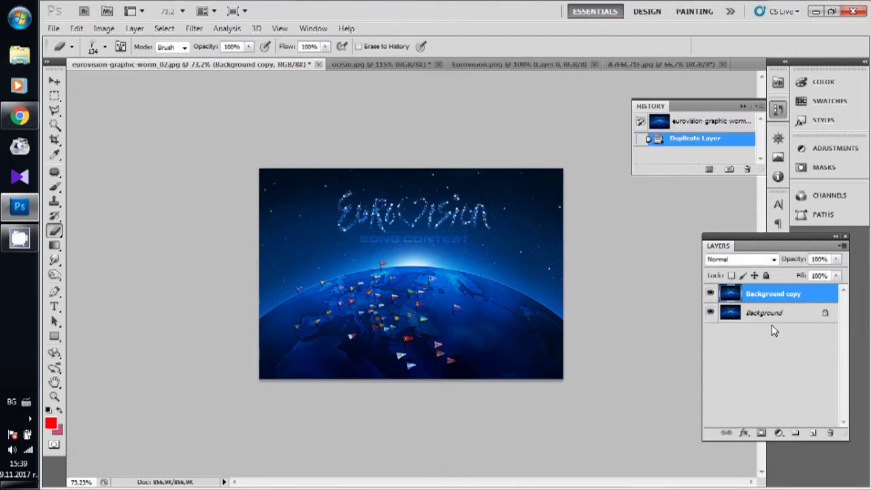
left_click(769, 315)
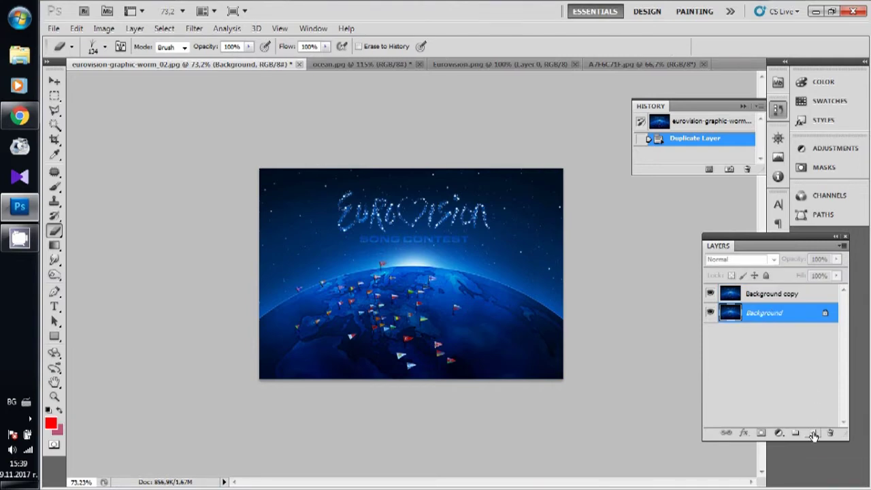
left_click(814, 435)
Delete the original Background layer, keeping Background copy and Layer 1.
left_click(765, 337)
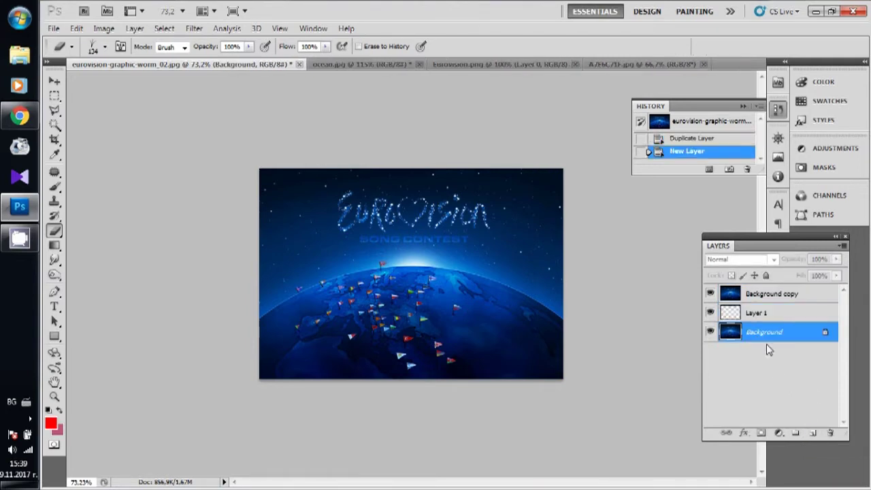
right_click(777, 340)
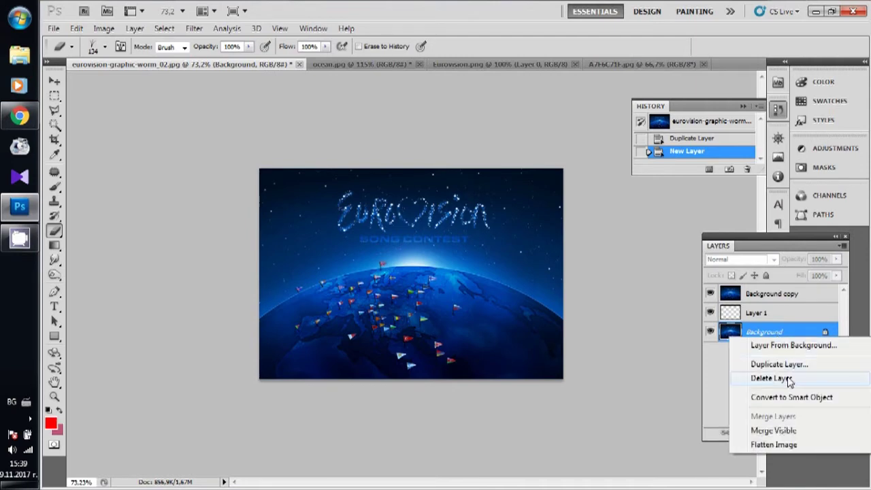
left_click(772, 379)
key("Return")
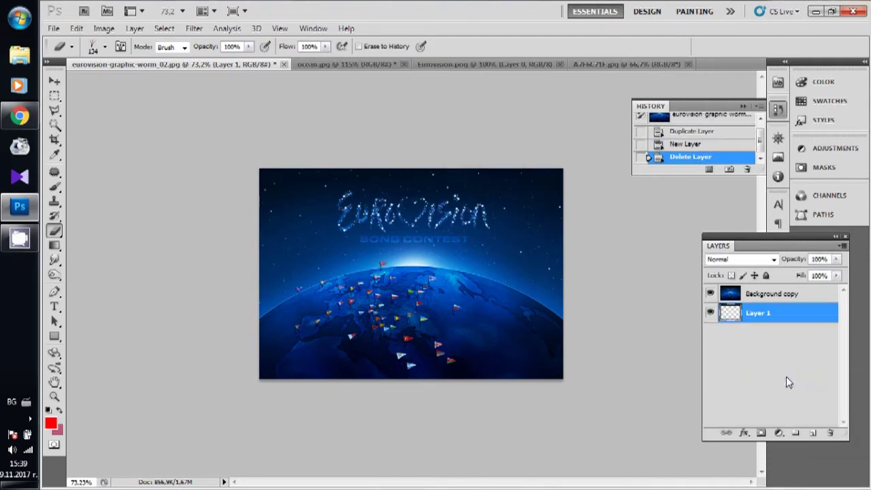
left_click(106, 31)
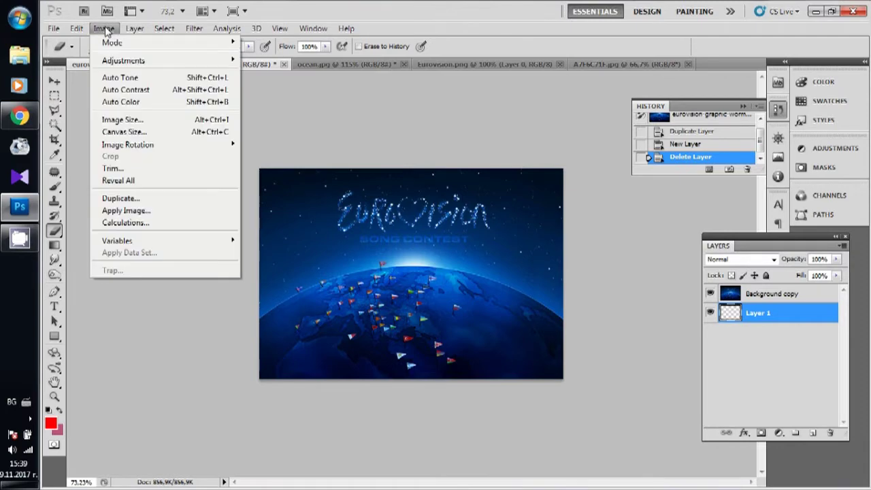
Widen the canvas to 1300 pixels using Canvas Size with pixel units.
left_click(130, 132)
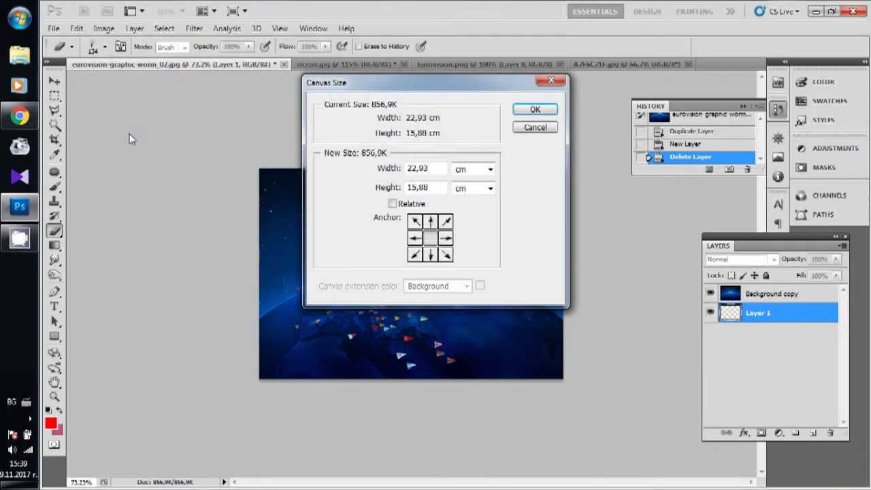
left_click(460, 175)
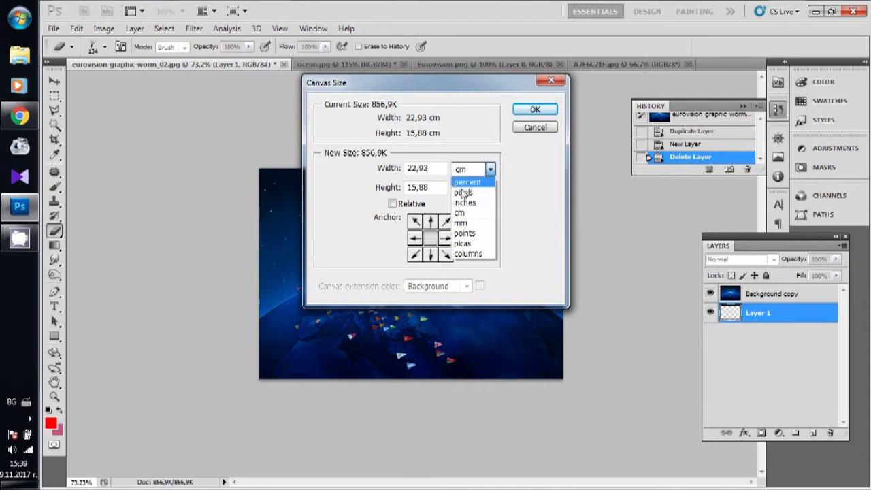
left_click(463, 192)
left_click(422, 170)
double_click(415, 169)
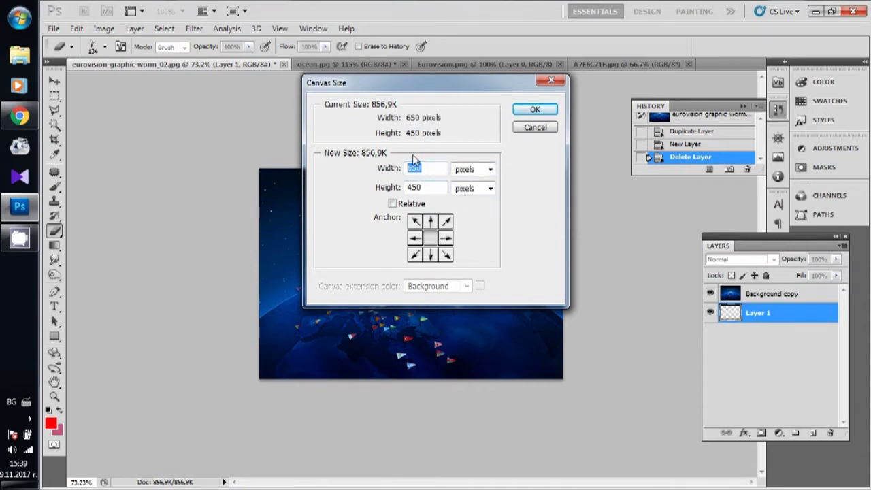
type("1300")
key("Return")
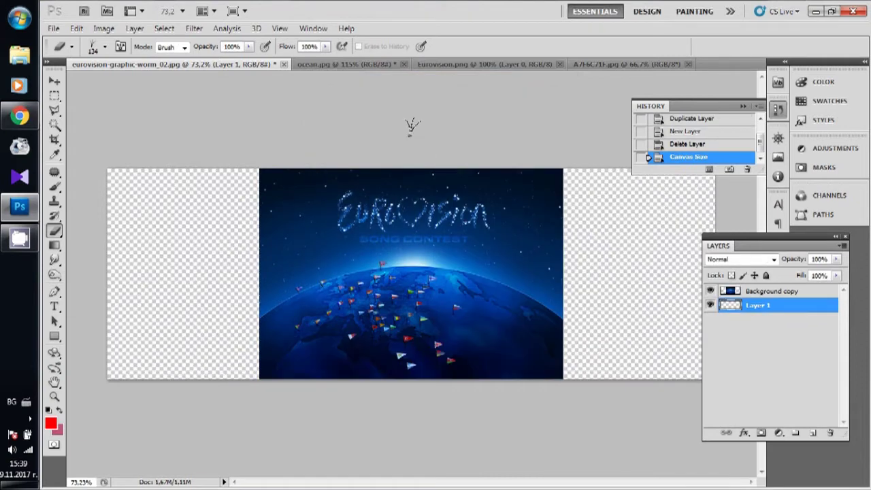
Free Transform the Background copy layer to move the globe image into the left half.
left_click(762, 293)
left_click(76, 28)
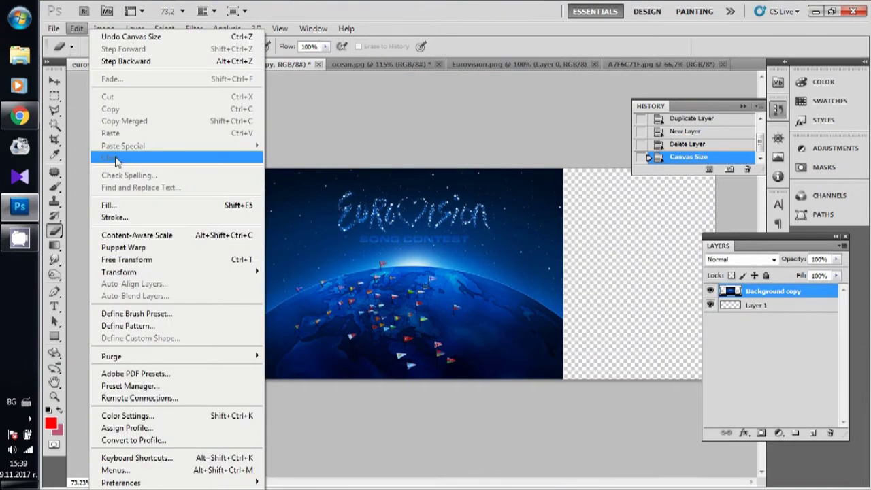
left_click(124, 258)
left_click_drag(329, 219, 175, 217)
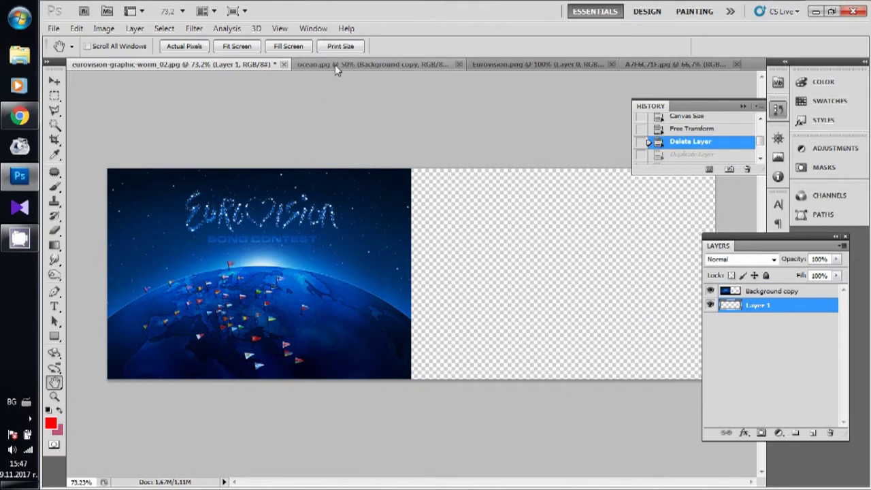
left_click(335, 65)
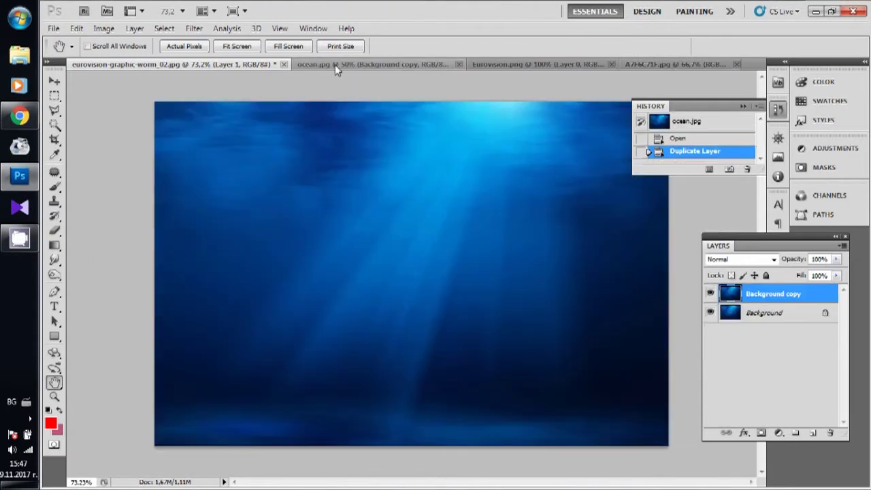
Duplicate the ocean layer into the eurovision-graphic-worm_02.jpg document.
right_click(773, 298)
left_click(678, 234)
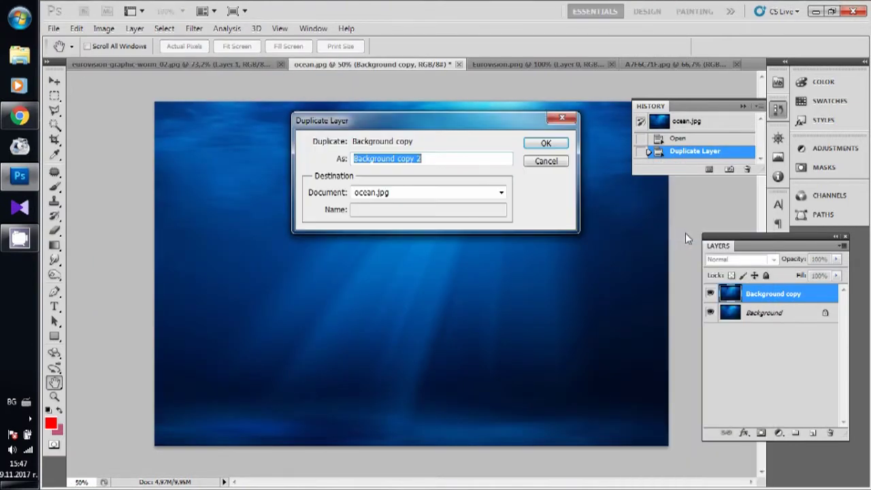
left_click(447, 196)
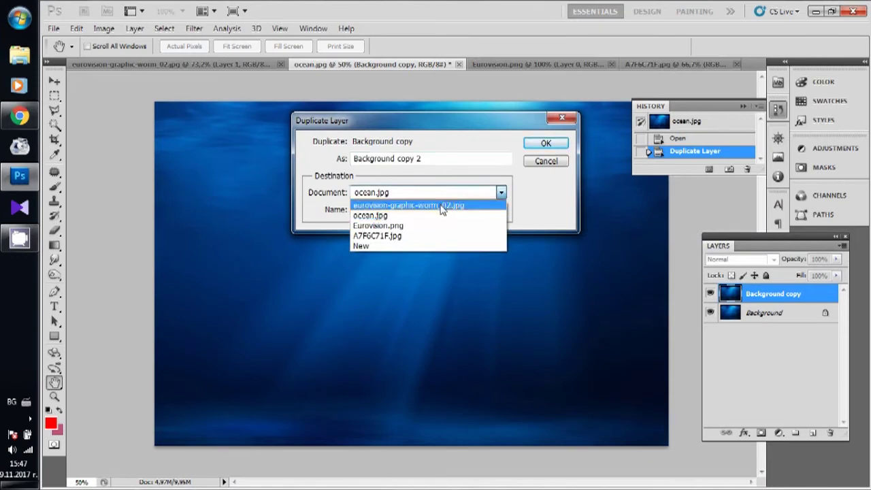
left_click(442, 204)
left_click(540, 146)
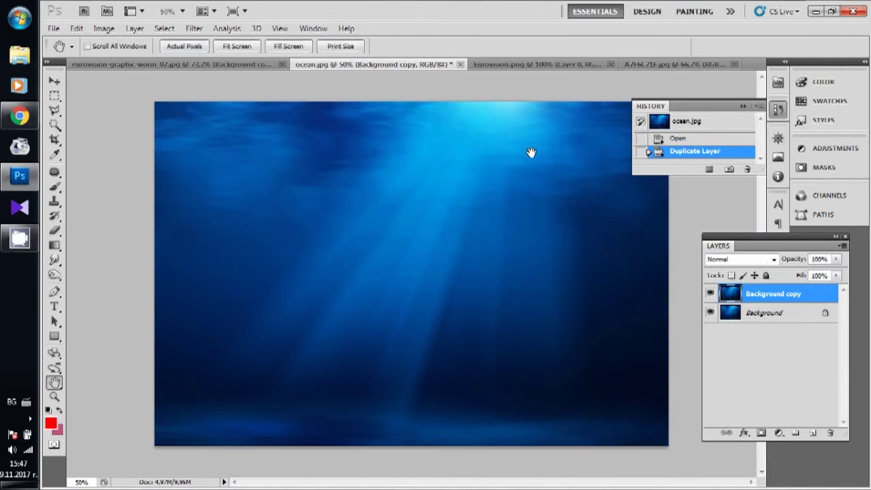
left_click(245, 65)
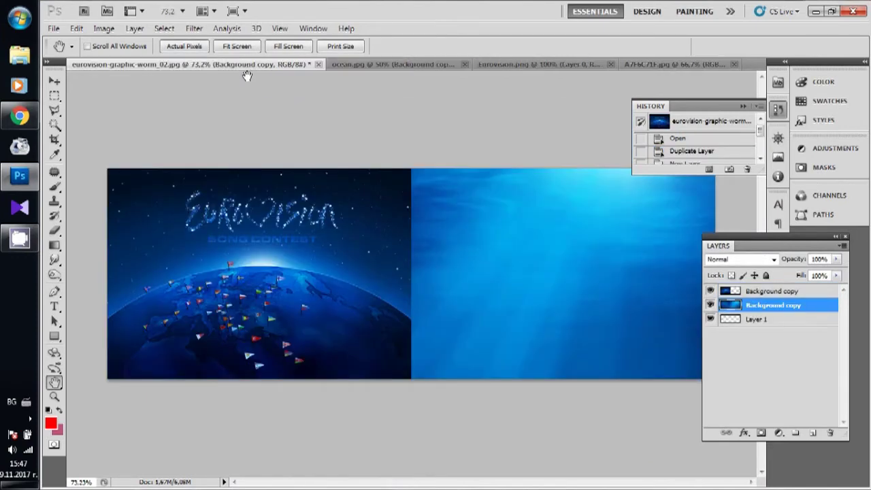
Scale the ocean layer to about 45% and position it over the canvas's right half.
left_click(77, 29)
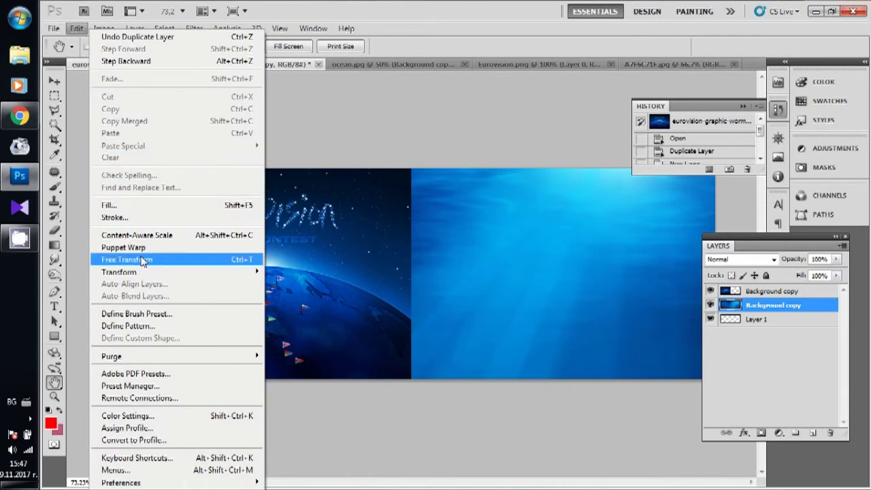
left_click(144, 263)
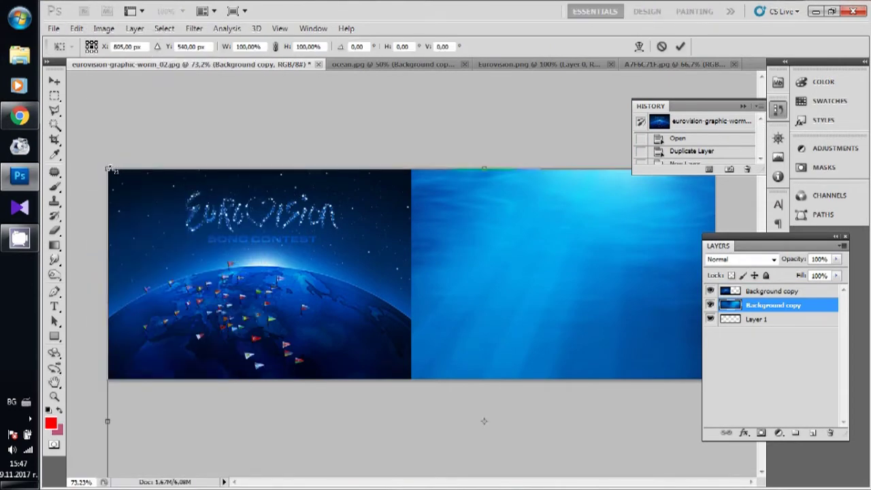
left_click_drag(111, 170, 419, 309)
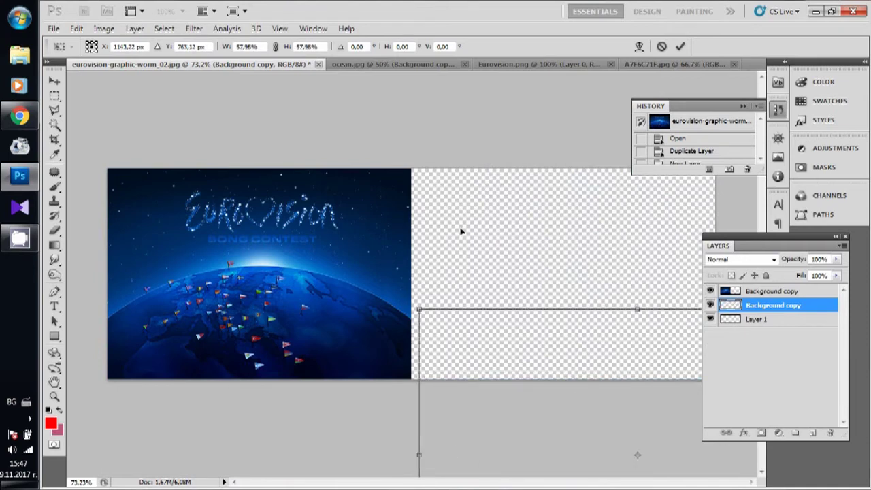
left_click_drag(478, 383, 436, 213)
left_click_drag(373, 436, 476, 374)
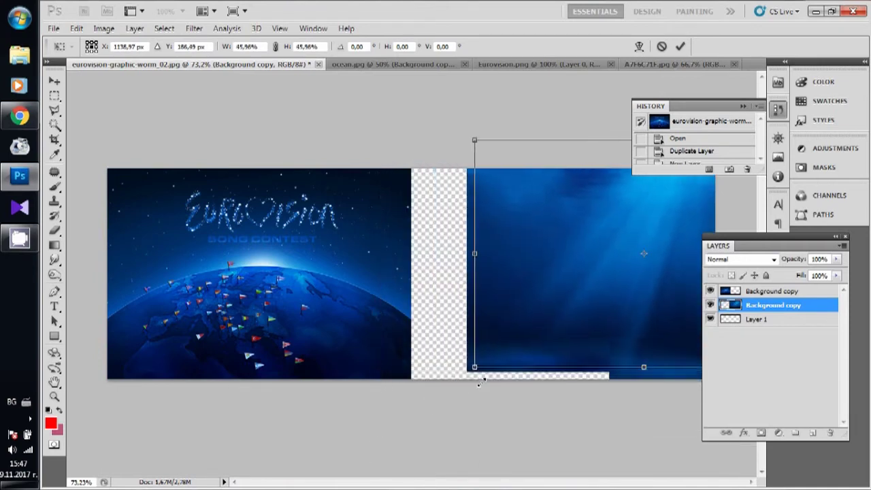
left_click_drag(531, 303, 480, 318)
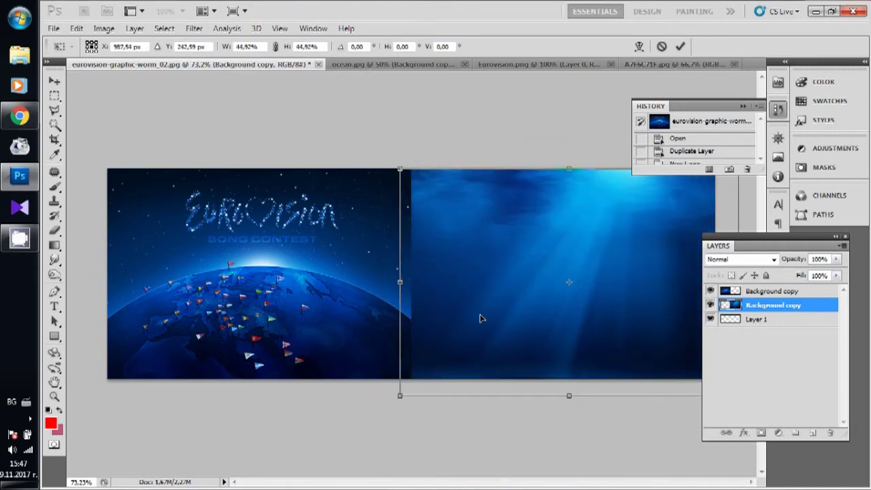
key("Return")
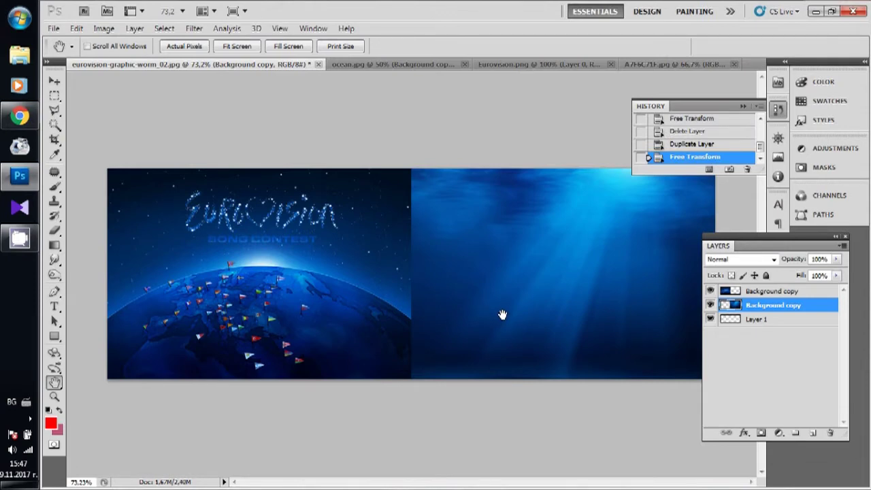
left_click(771, 293)
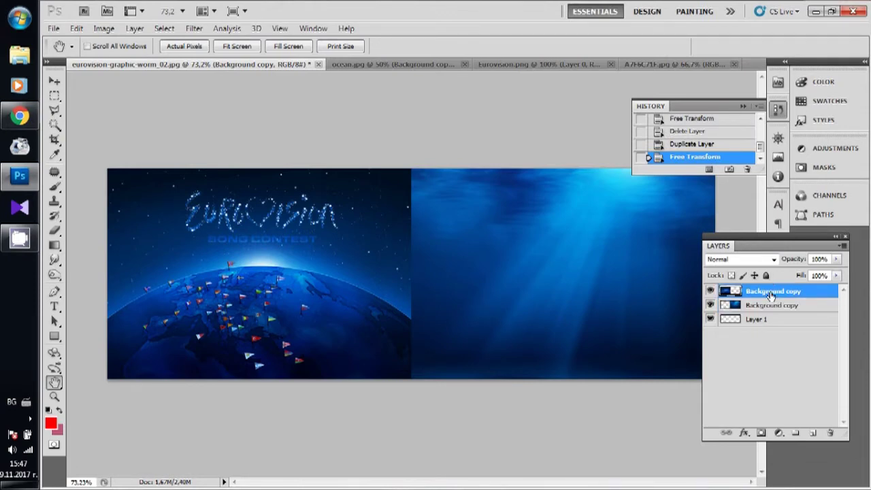
Duplicate the top Background copy globe layer.
right_click(771, 293)
left_click(681, 234)
key("Return")
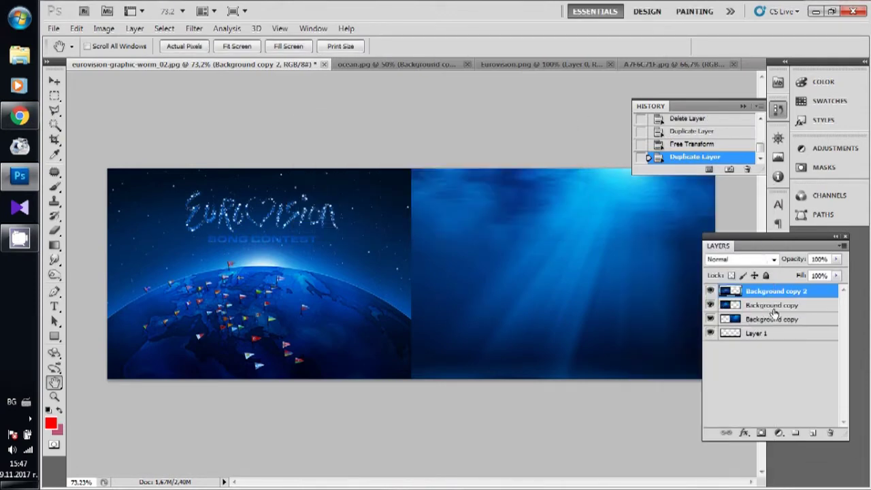
Move the Background copy globe into the right half and flip it horizontally.
left_click(782, 308)
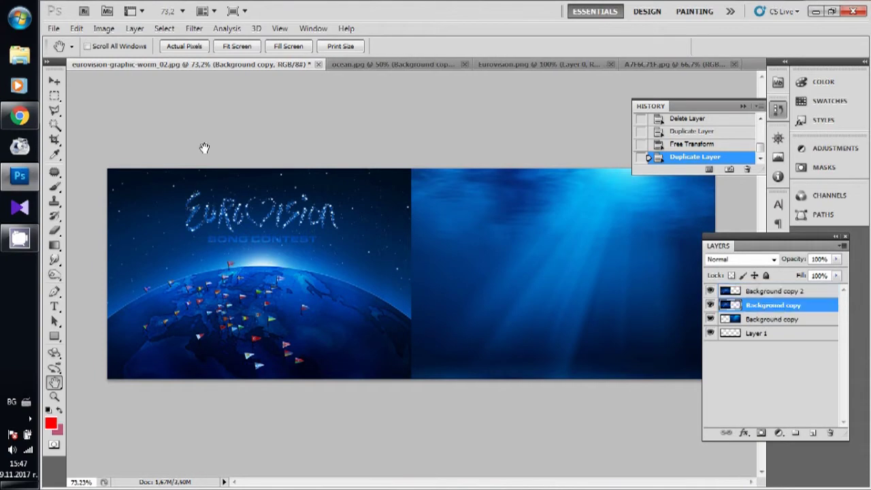
left_click(76, 28)
left_click(122, 250)
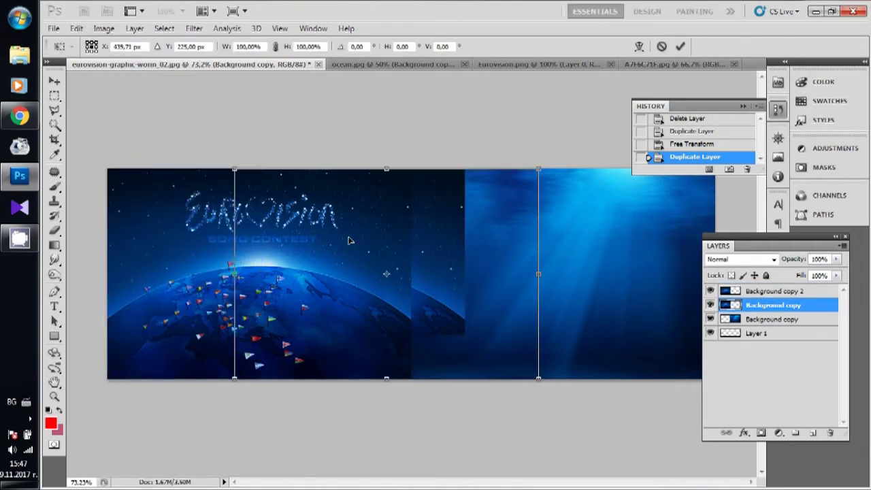
left_click_drag(348, 241, 475, 232)
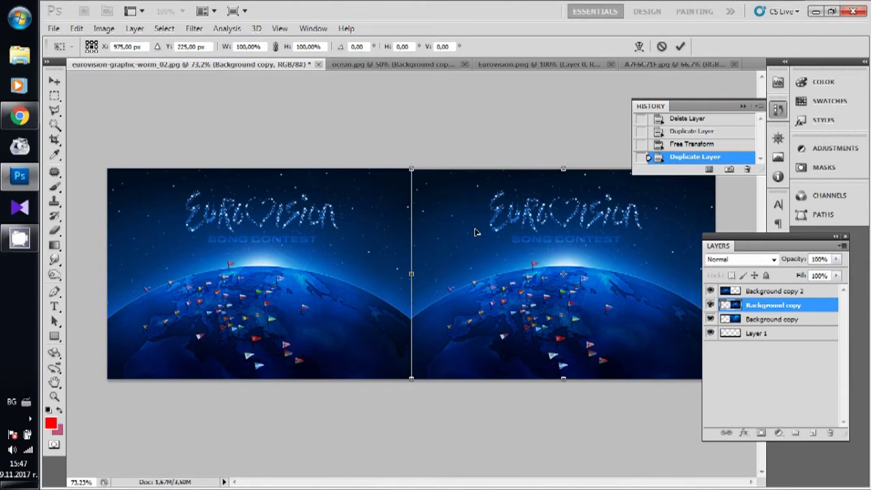
key("Return")
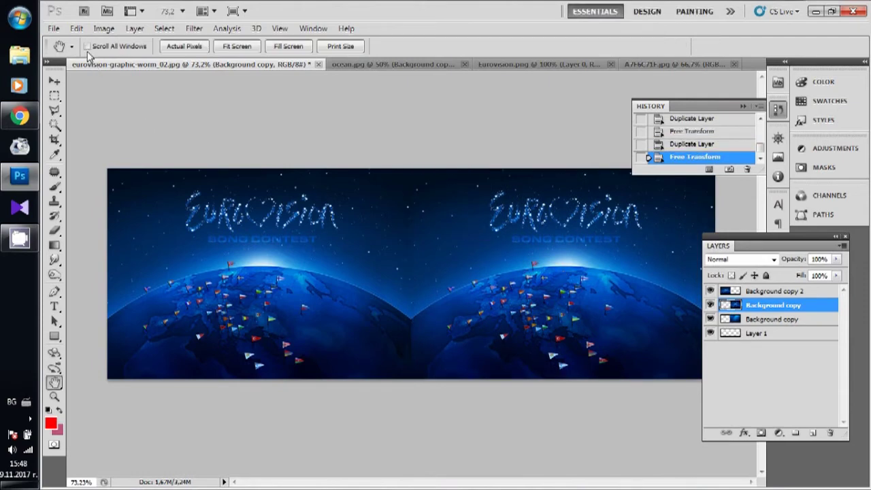
left_click(76, 28)
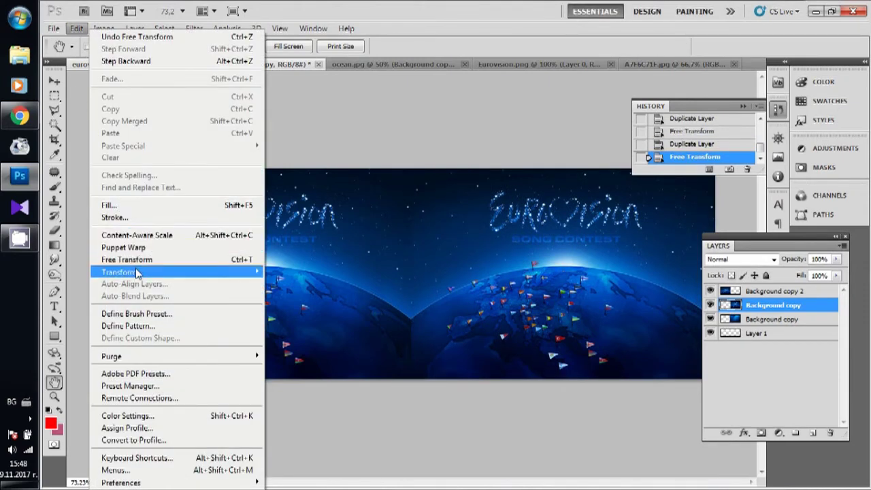
mouse_move(118, 272)
left_click(311, 413)
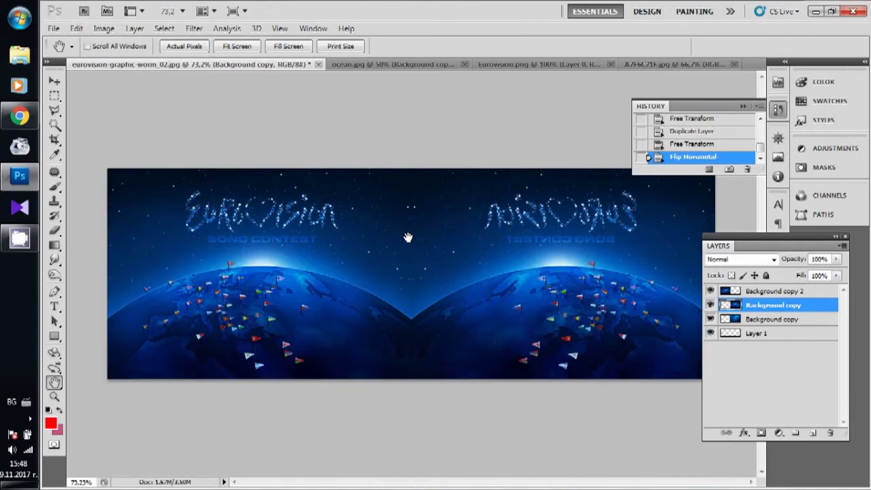
Set the Eraser to a soft 191 px brush and soften the seam between the globes.
left_click(55, 231)
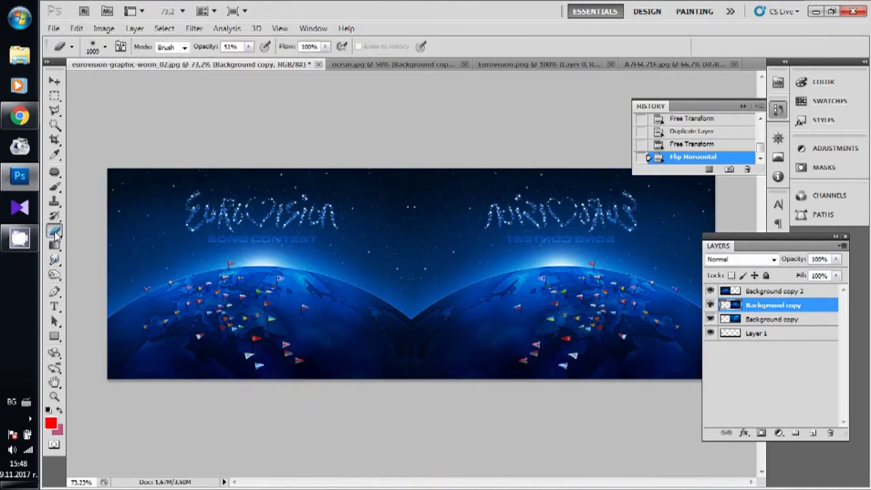
left_click(56, 231)
right_click(313, 265)
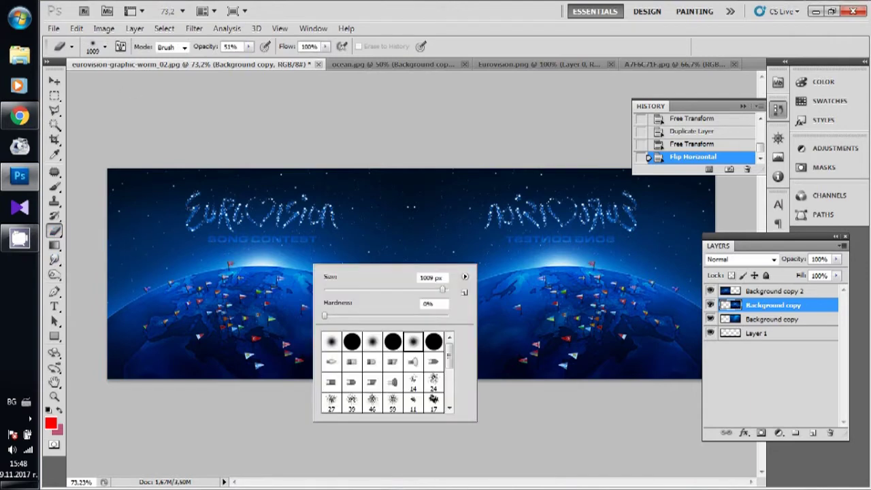
left_click(414, 290)
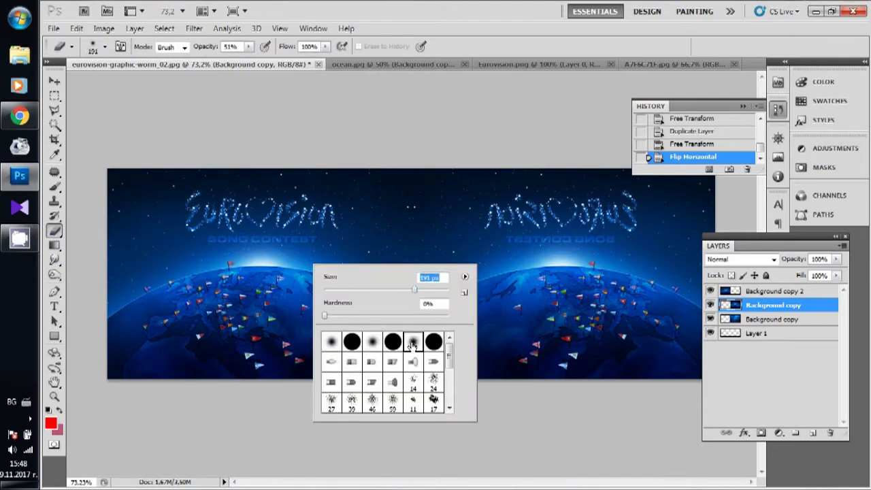
key("Return")
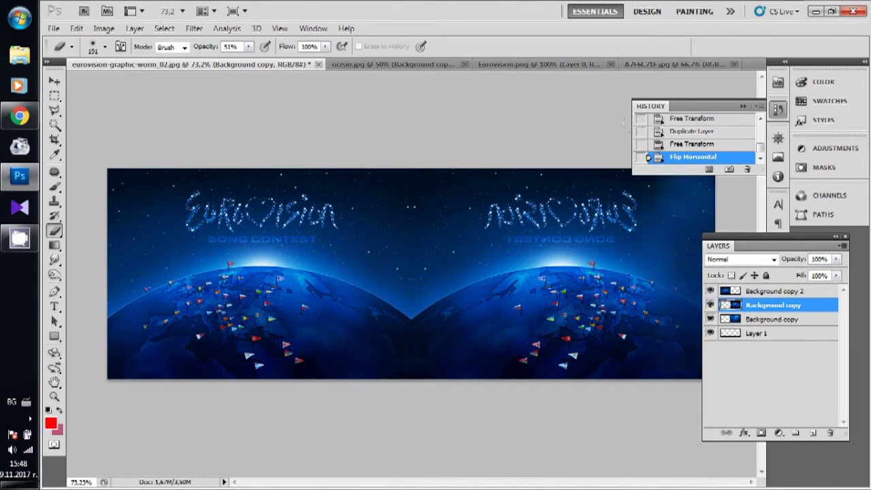
left_click_drag(409, 320, 627, 198)
Erase the right globe at 100% opacity, then marquee a thin strip at the seam.
left_click_drag(249, 46, 304, 64)
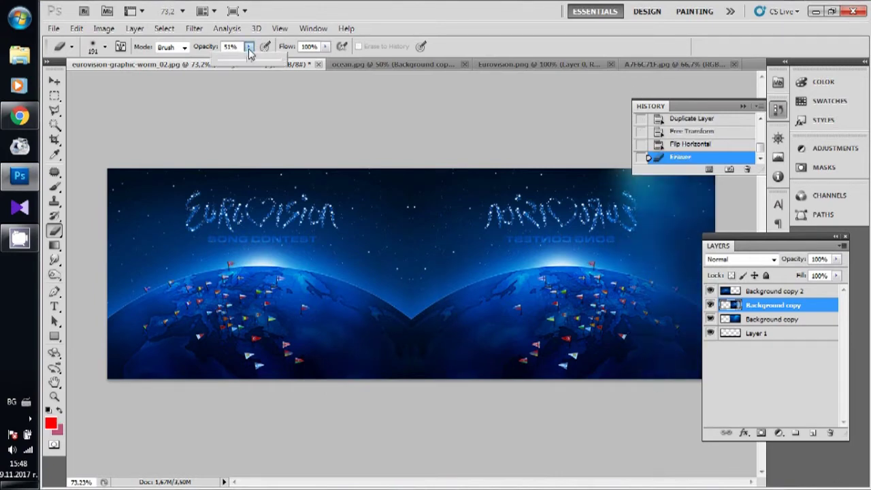
mouse_move(689, 176)
left_mouse_down()
mouse_move(546, 347)
mouse_move(488, 316)
mouse_move(538, 225)
left_mouse_up()
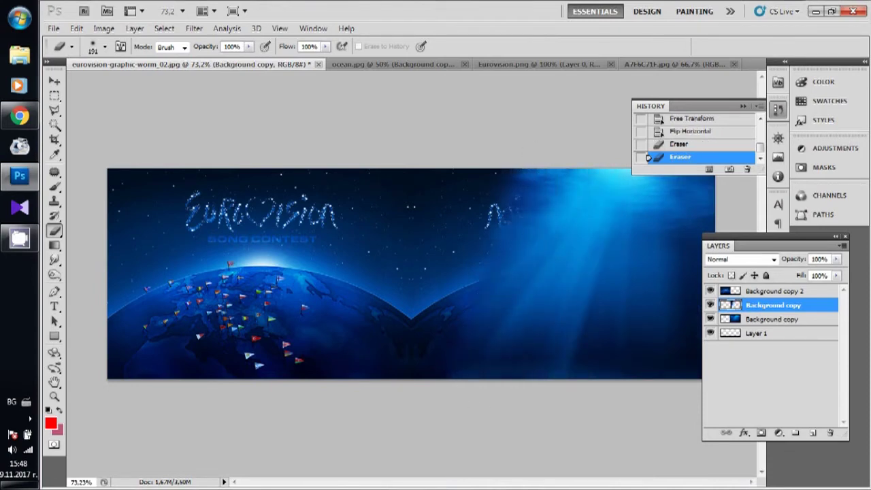
left_click(55, 96)
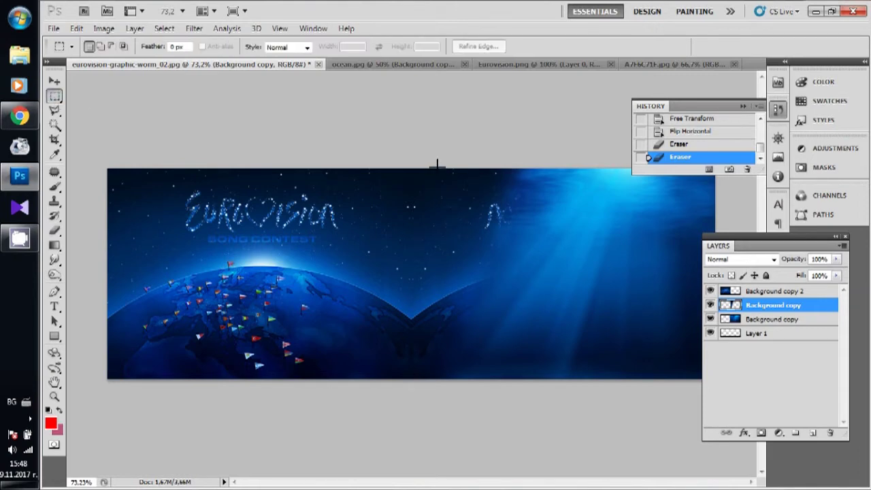
left_click_drag(423, 312, 429, 356)
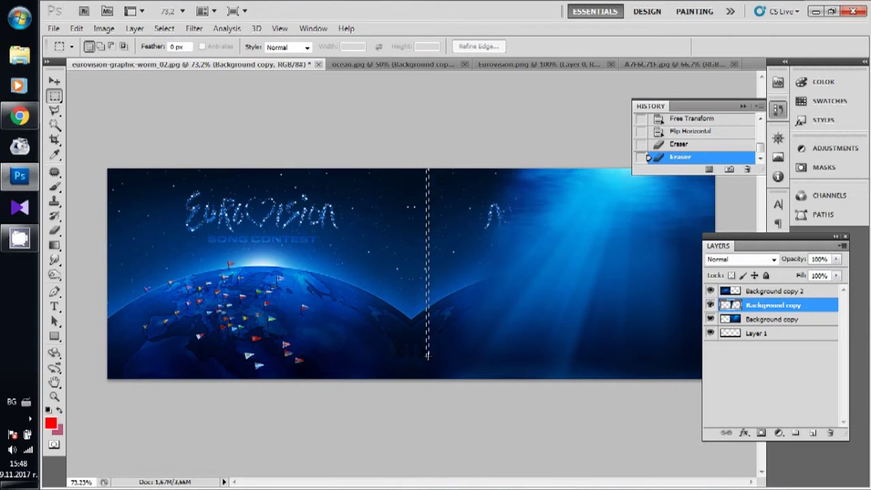
Delete two thin vertical strips along the centre seam and deselect.
left_click_drag(430, 356, 435, 354)
key("Delete")
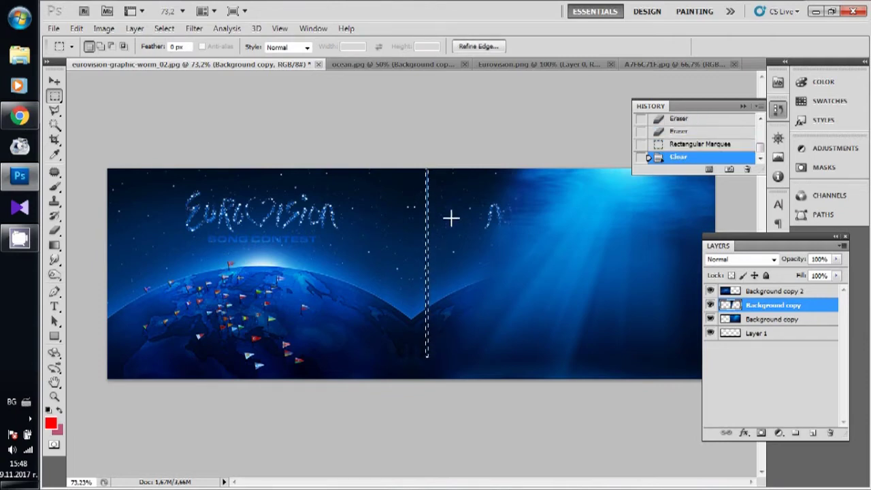
left_click_drag(431, 168, 439, 333)
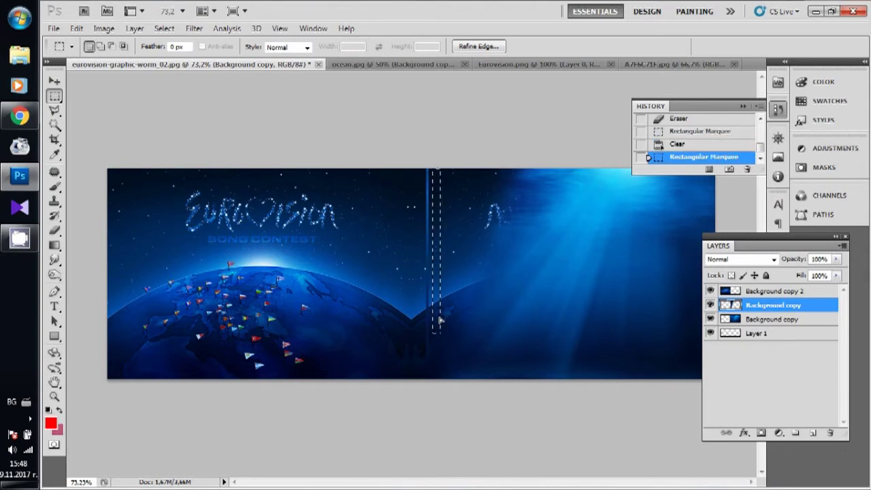
left_click_drag(443, 322, 441, 318)
key("Delete")
key("ctrl+d")
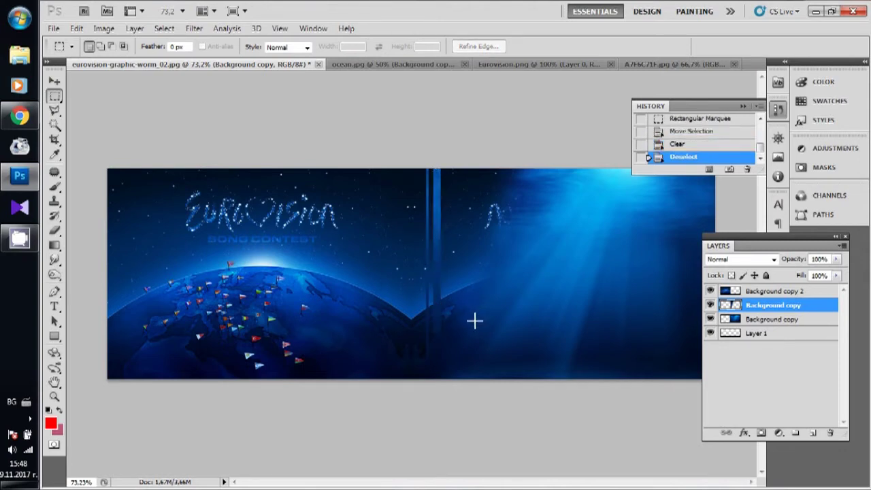
Erase a grass-shaped mark at the seam bottom with the 134 grass brush.
left_click(58, 232)
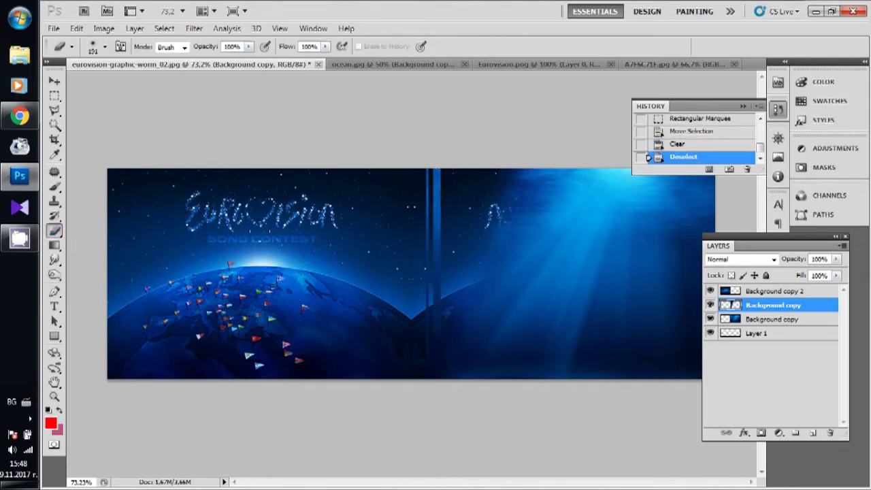
right_click(292, 256)
left_click_drag(426, 334, 425, 390)
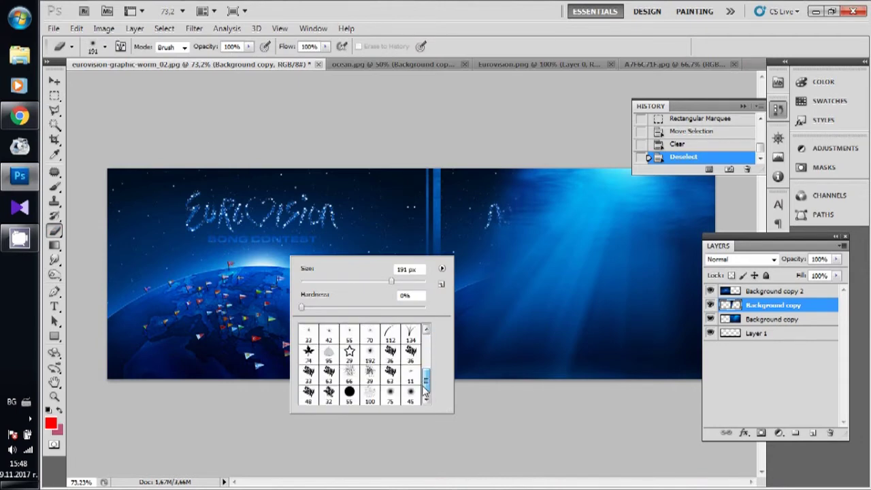
left_click(412, 337)
left_click(478, 288)
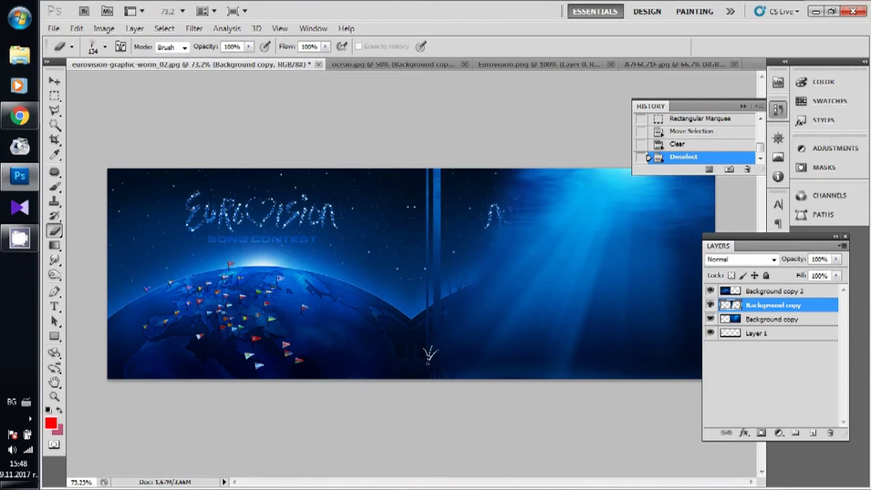
left_click_drag(430, 355, 424, 318)
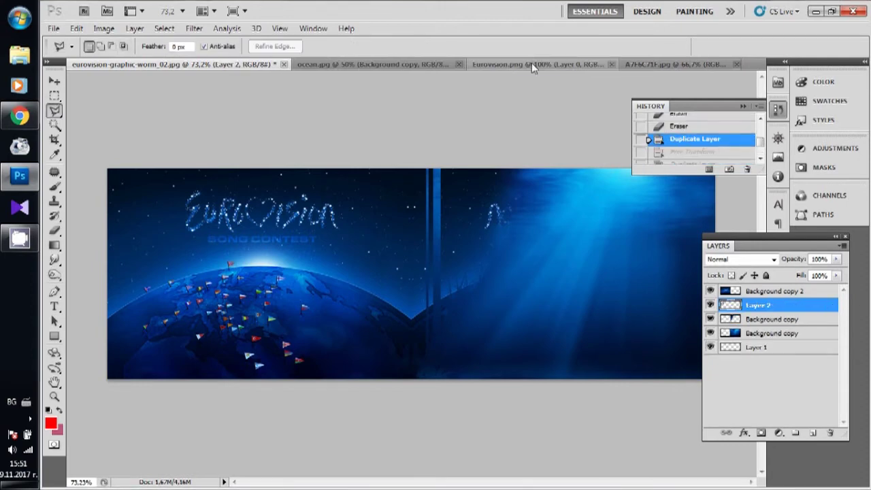
Duplicate Layer 0 from Eurovision.png into eurovision-graphic-worm_02.jpg.
left_click(643, 65)
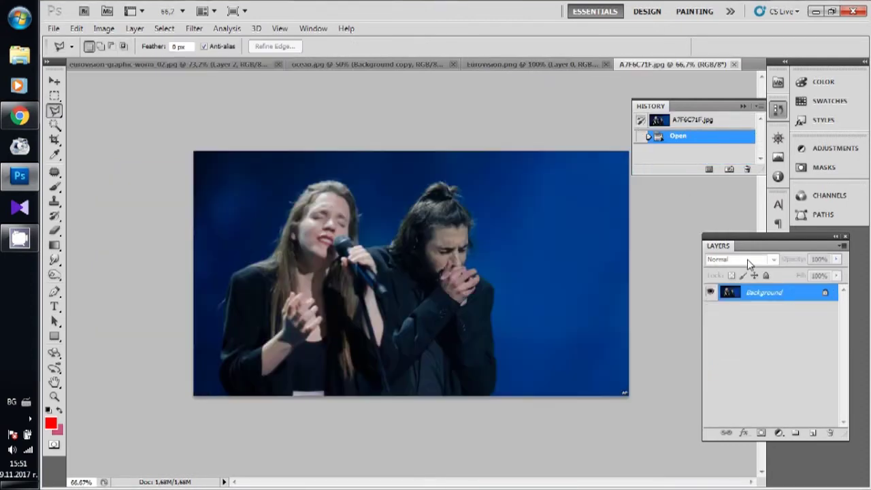
left_click(527, 64)
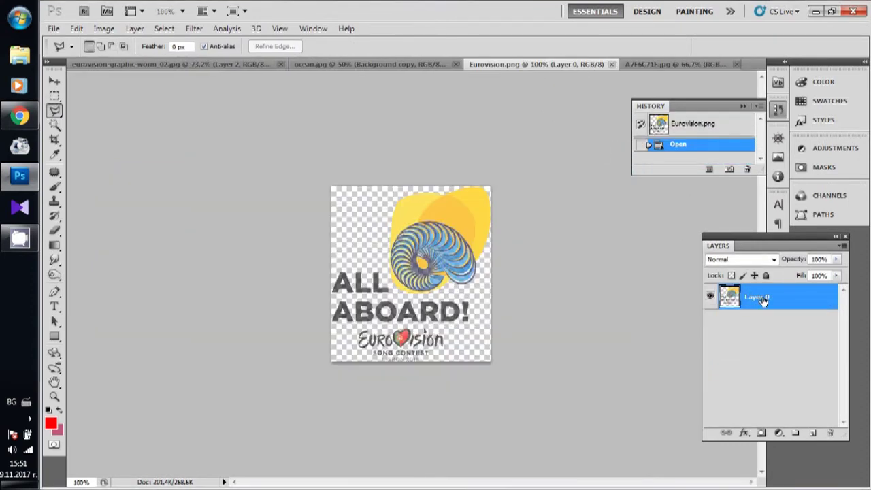
right_click(763, 300)
left_click(647, 234)
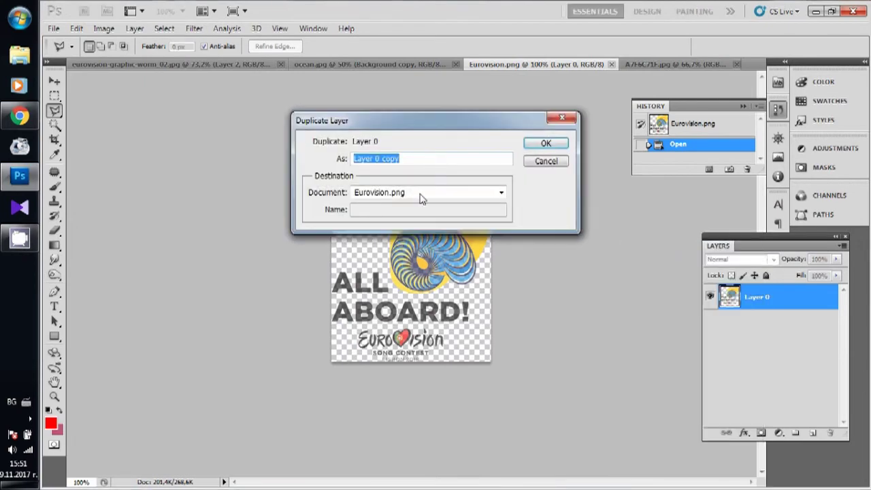
left_click(421, 198)
key("Return")
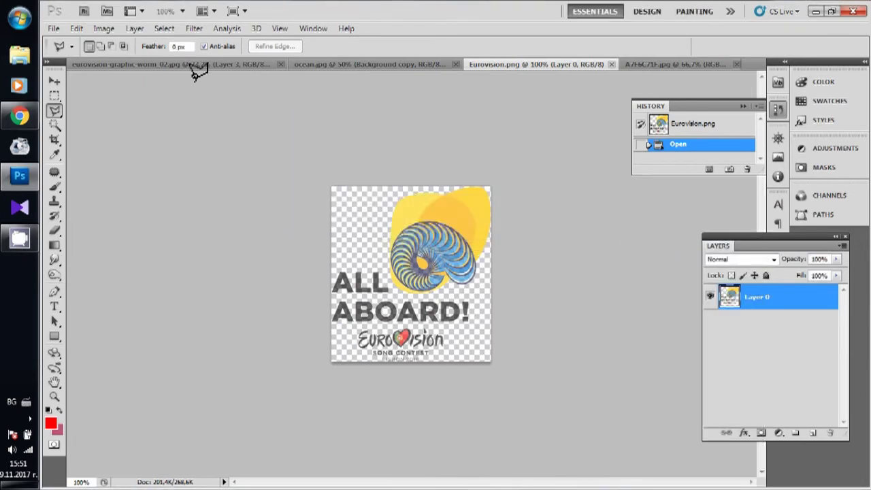
Free Transform the ALL ABOARD! logo onto the banner's right side.
left_click(167, 63)
left_click(54, 81)
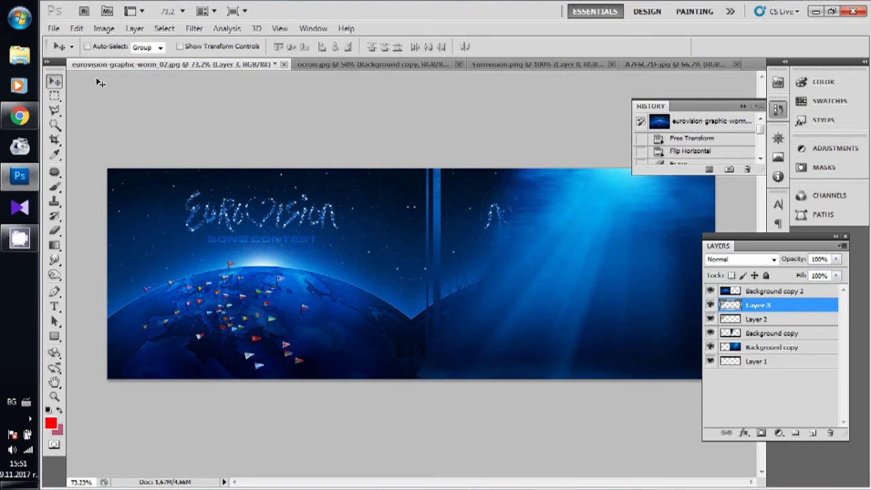
left_click(77, 28)
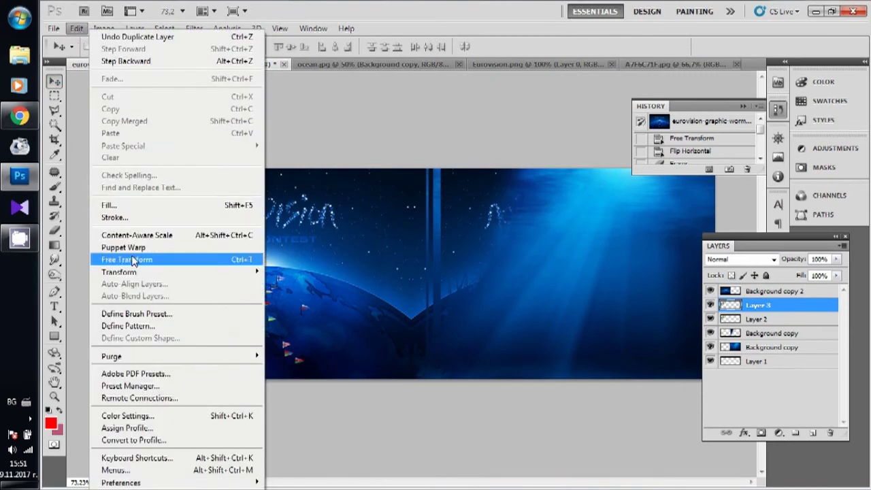
left_click(132, 261)
mouse_move(197, 225)
left_mouse_down()
mouse_move(657, 236)
mouse_move(648, 228)
left_mouse_up()
key("Return")
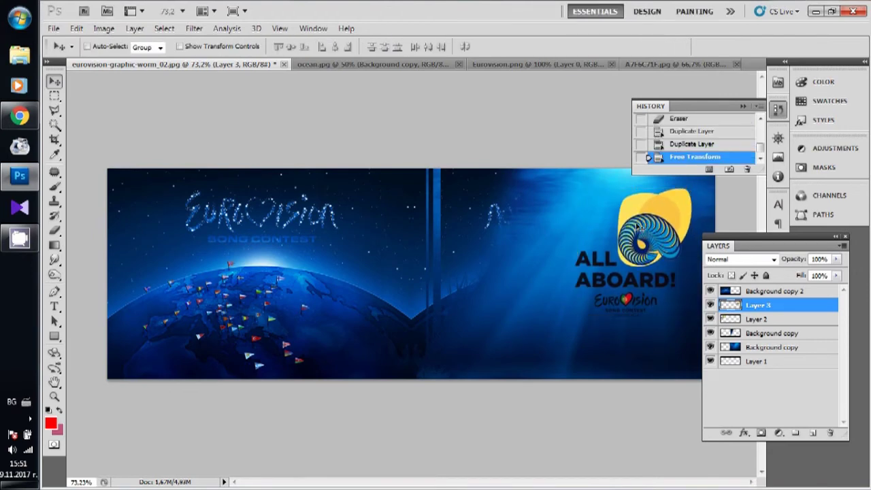
left_click(643, 64)
Duplicate the singers photo layer into eurovision-graphic-worm_02.jpg.
right_click(776, 299)
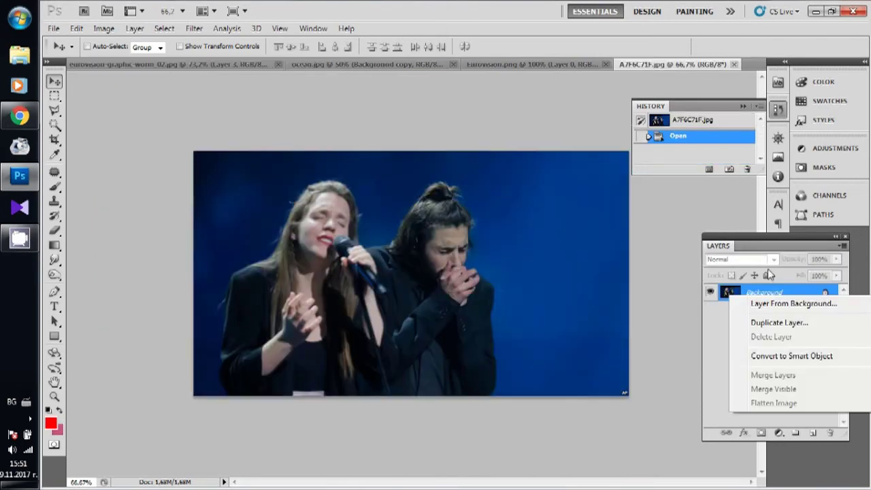
left_click(782, 326)
left_click(409, 192)
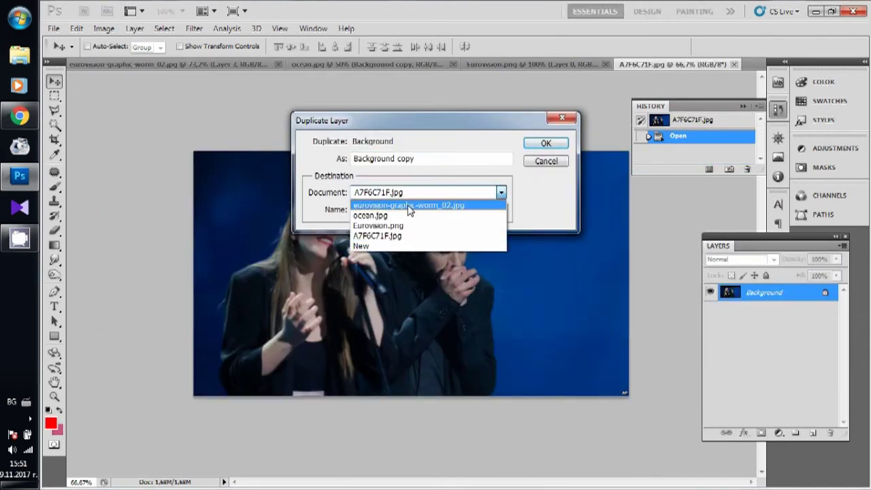
left_click(408, 205)
left_click(546, 143)
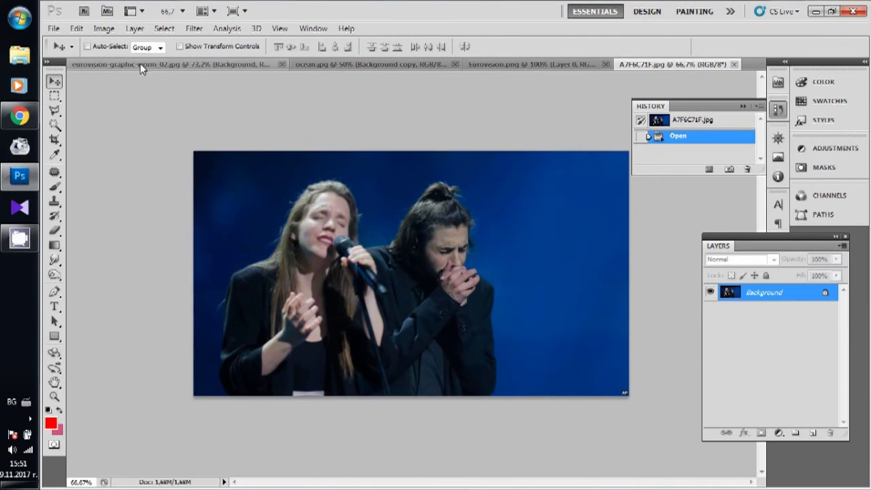
left_click(140, 63)
Shrink the singers photo to about 40% and place it in the lower right corner.
left_click(76, 28)
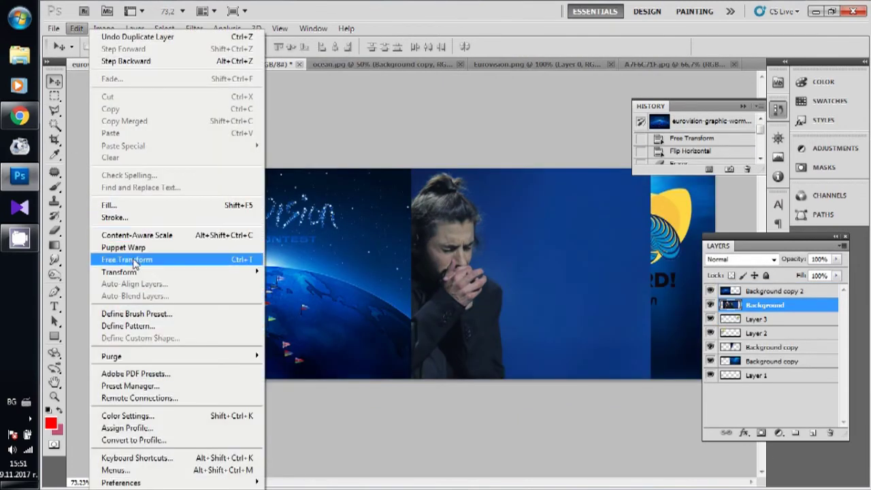
left_click(126, 260)
left_click_drag(173, 141, 424, 281)
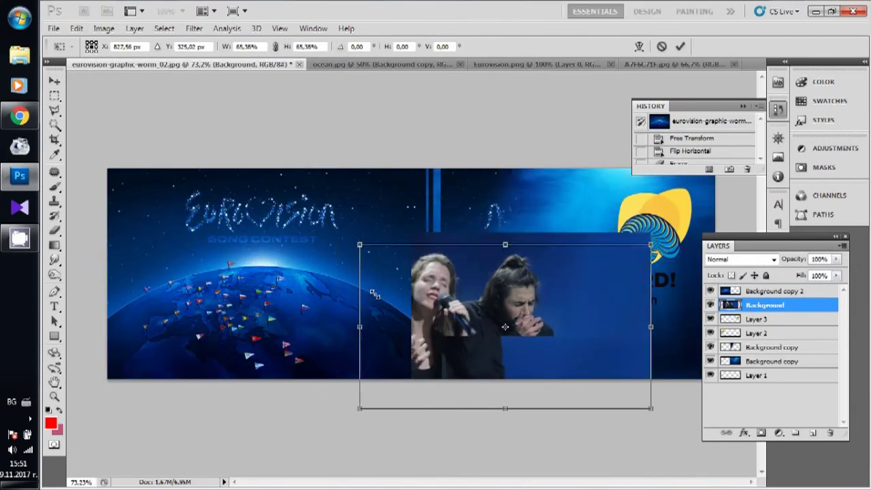
left_click_drag(526, 347, 532, 320)
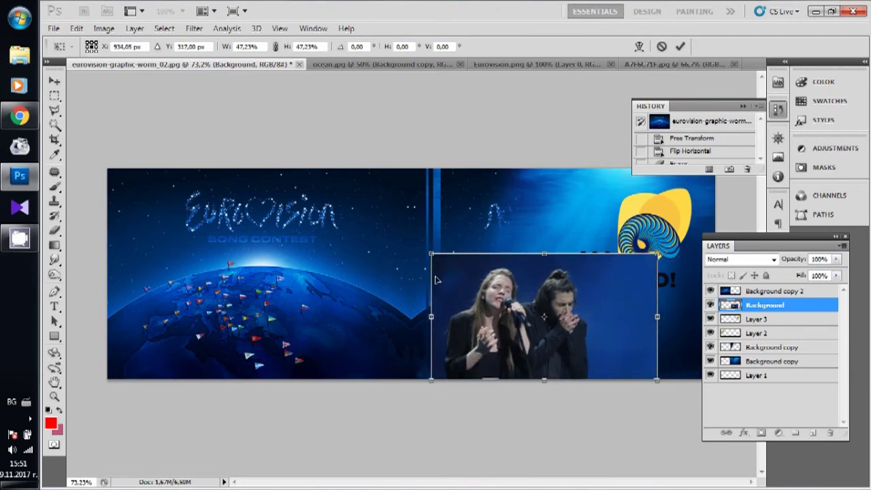
left_click_drag(433, 258, 463, 270)
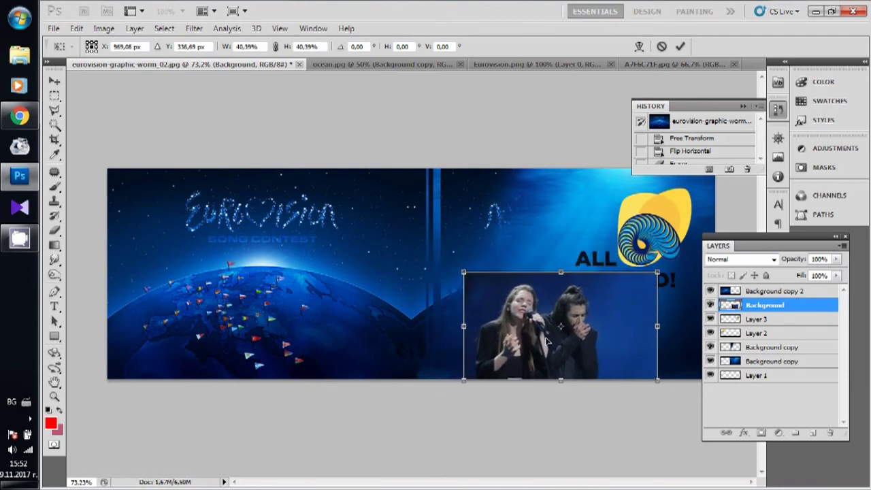
left_click_drag(550, 345, 536, 343)
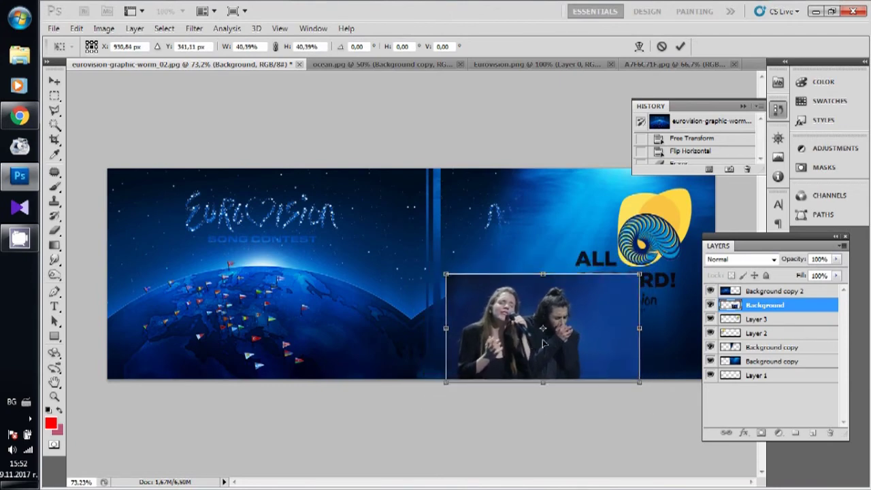
key("Return")
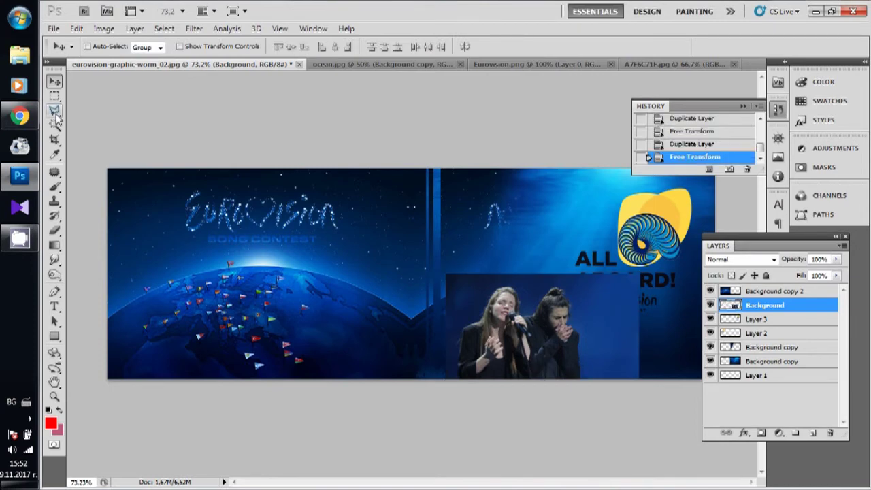
left_click(55, 112)
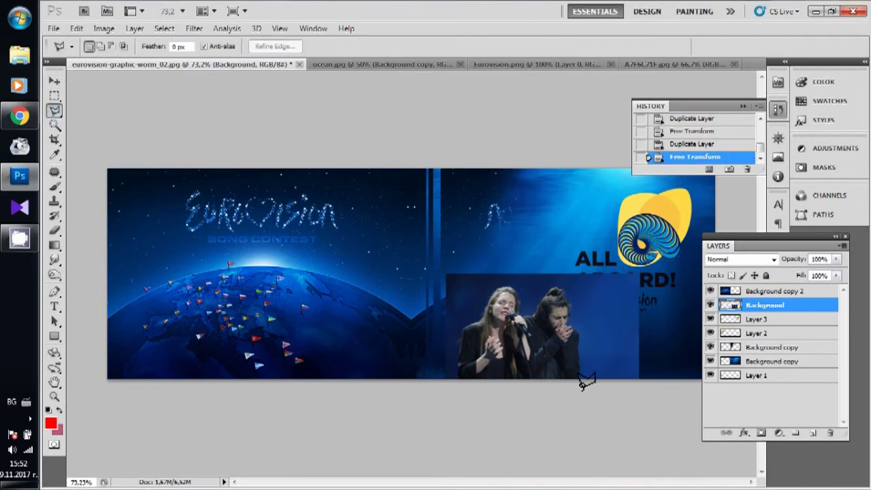
Trace the singers with the Polygonal Lasso and copy them onto a new layer.
mouse_move(582, 378)
left_mouse_down()
mouse_move(573, 318)
mouse_move(558, 295)
mouse_move(523, 319)
mouse_move(529, 299)
mouse_move(512, 286)
mouse_move(467, 339)
left_mouse_up()
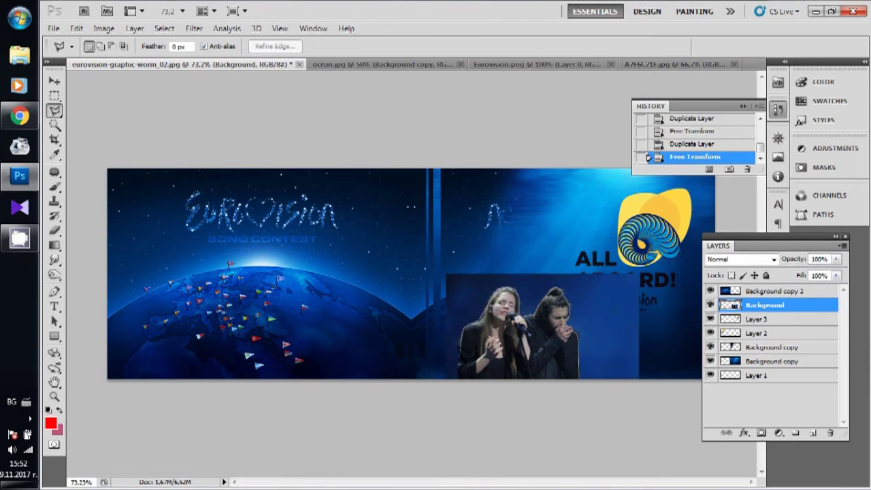
mouse_move(461, 377)
left_mouse_down()
mouse_move(577, 392)
mouse_move(582, 381)
left_mouse_up()
left_click(580, 383)
right_click(505, 352)
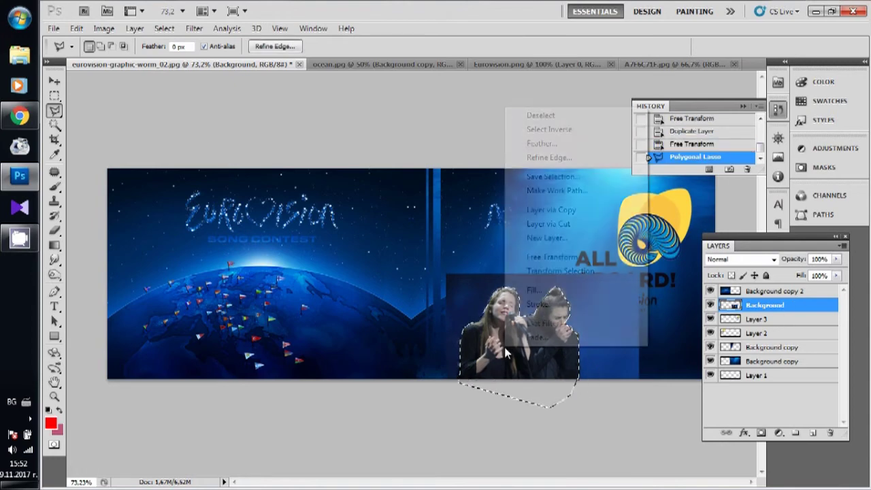
left_click(550, 209)
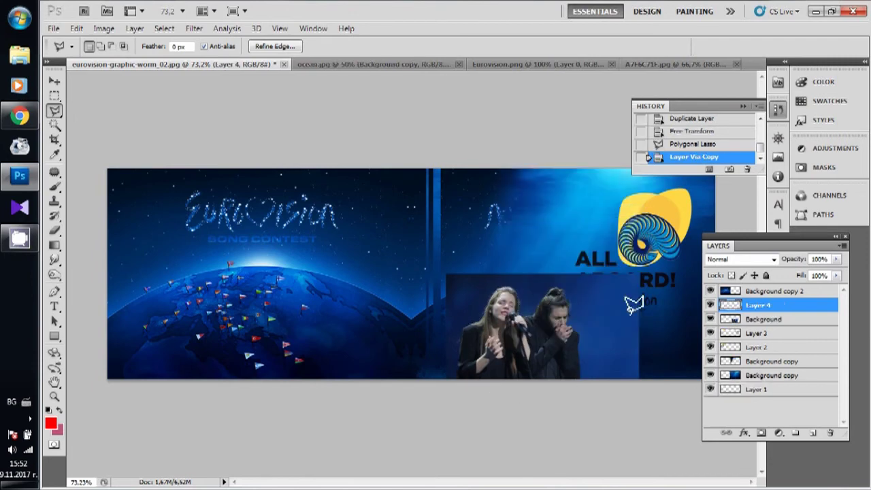
Delete the rectangular photo layer and set Layer 4's opacity to 28%.
left_click(749, 319)
right_click(749, 319)
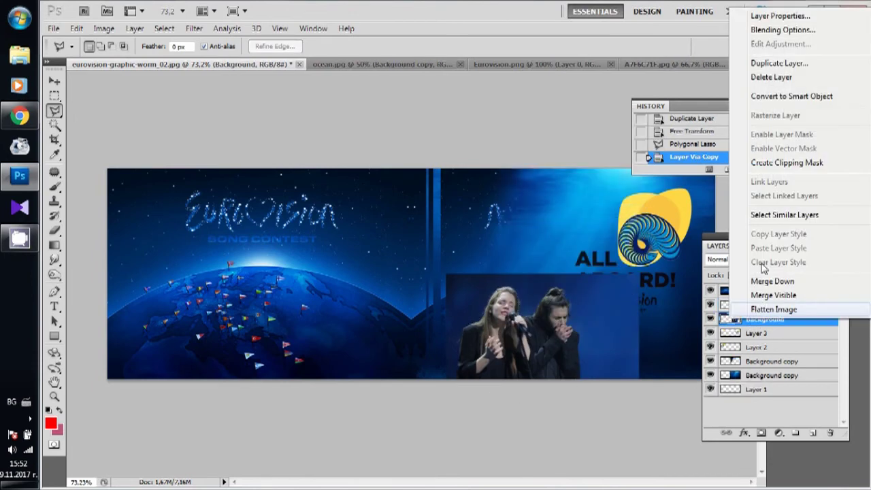
left_click(771, 77)
key("Return")
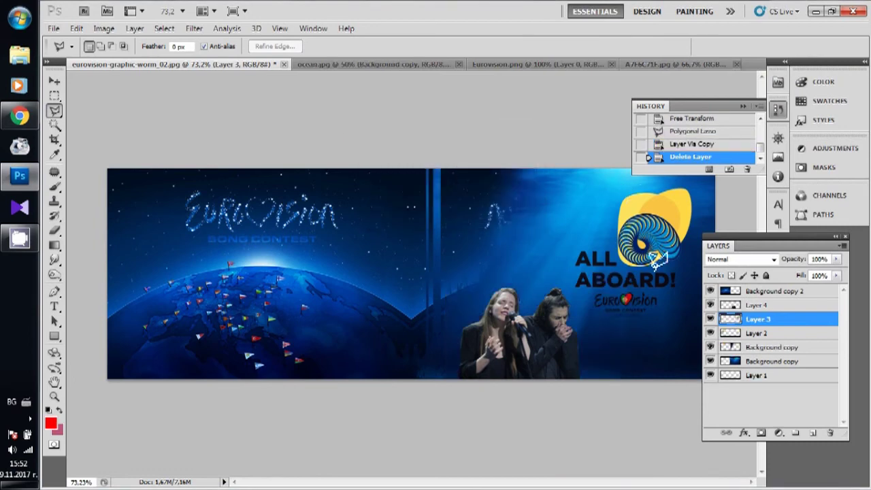
left_click(757, 306)
left_click(837, 260)
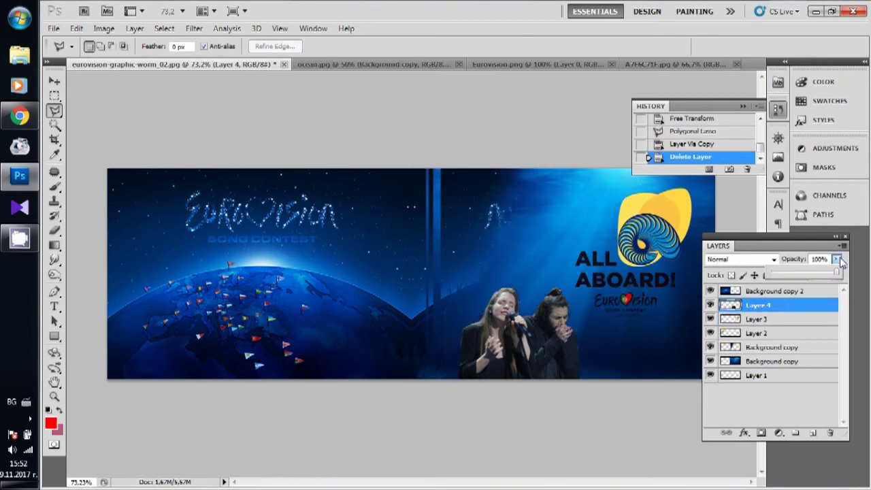
left_click_drag(788, 273, 792, 274)
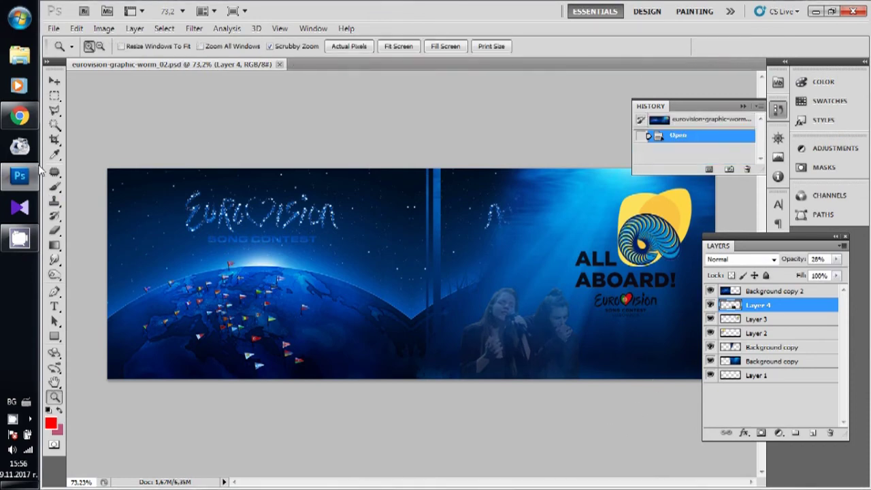
Crop the banner to its right half, keeping the logo and faded singers.
left_click(55, 139)
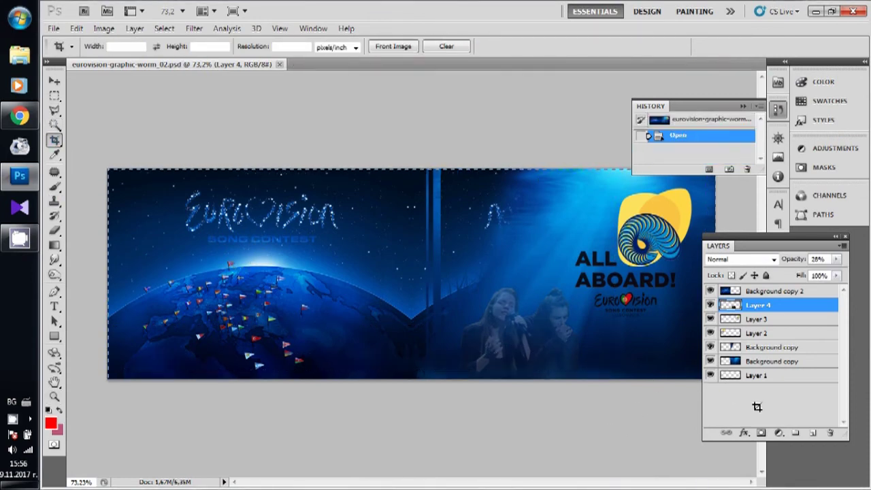
left_click_drag(106, 168, 755, 409)
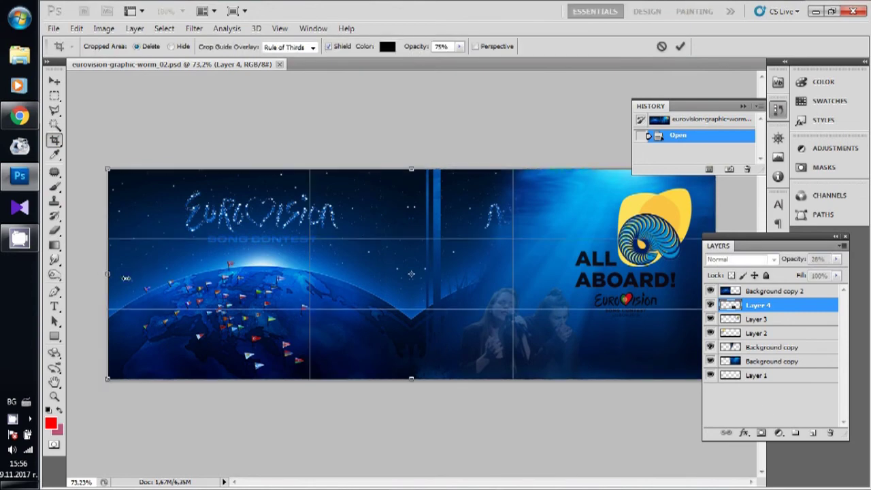
left_click_drag(126, 278, 411, 289)
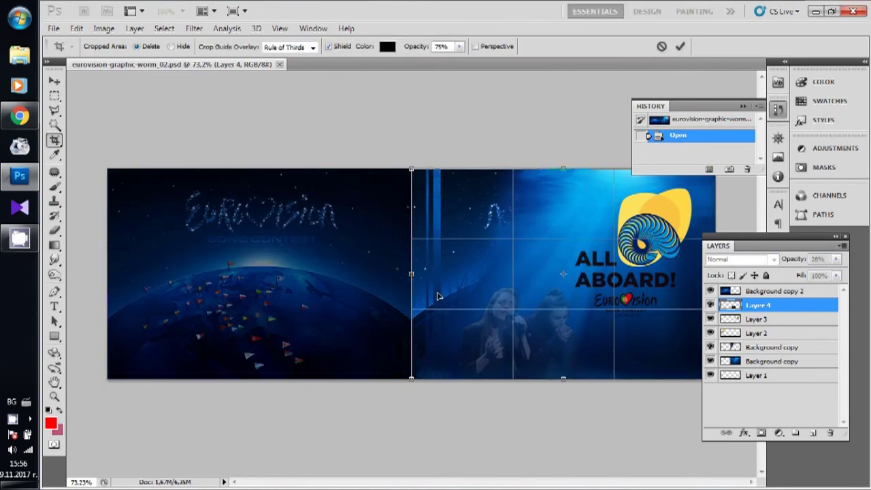
key("Return")
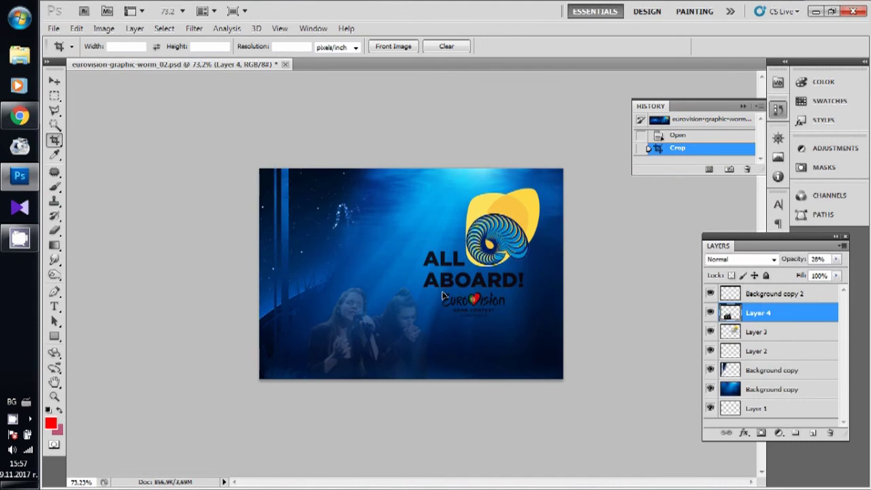
Resize the image to 650×450 pixels in Image Size.
left_click(104, 28)
left_click(132, 121)
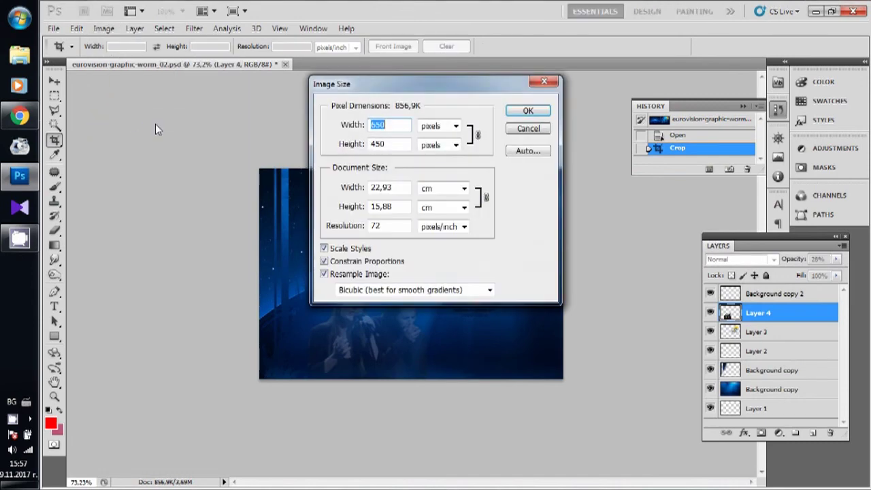
left_click(381, 143)
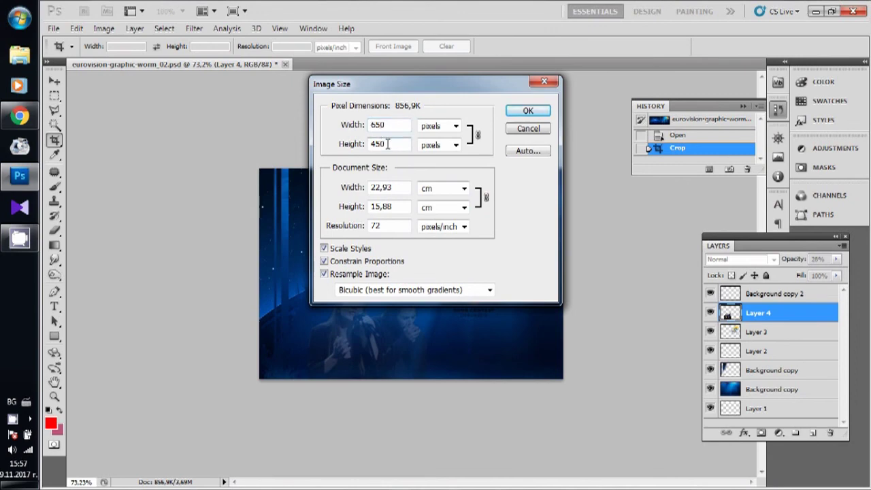
left_click_drag(387, 143, 368, 143)
left_click(528, 111)
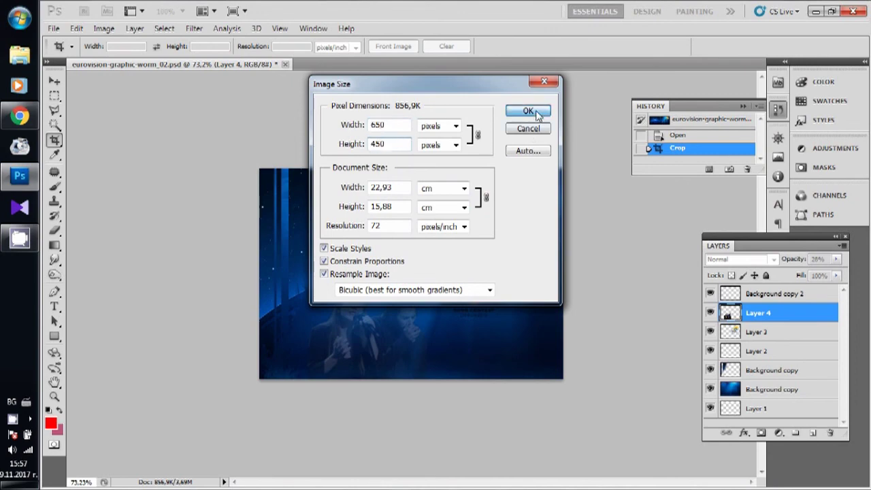
Save for Web as JPEG eurovision-graphic-worm_02.jpg, replacing the existing file.
left_click(53, 28)
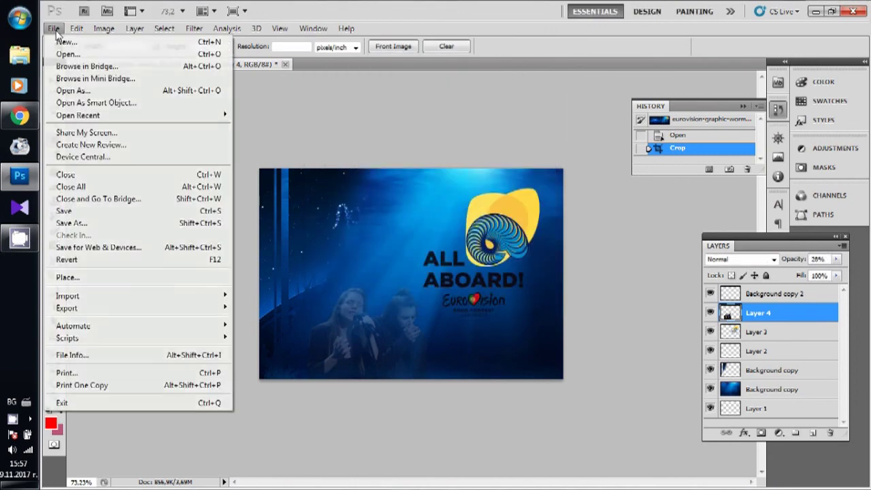
left_click(131, 248)
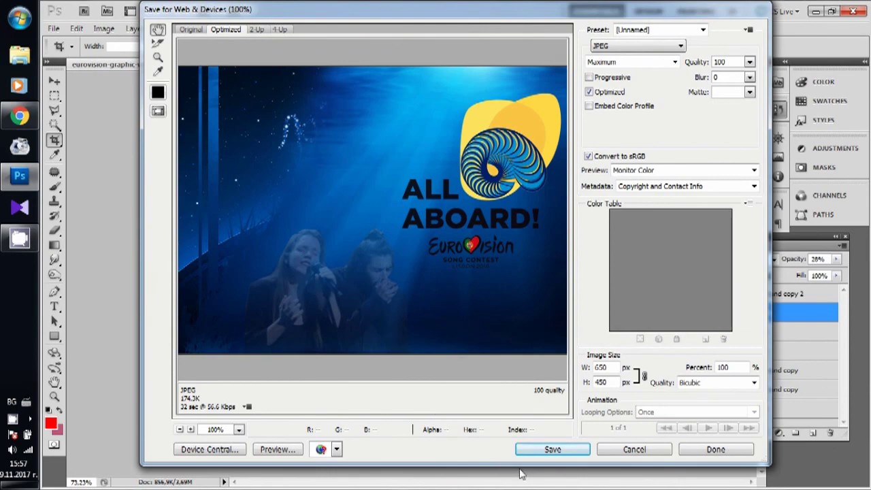
left_click(536, 452)
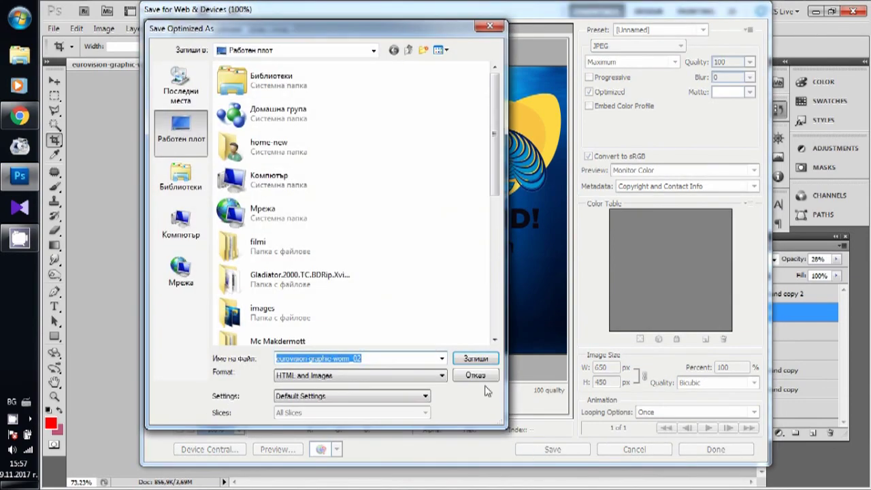
left_click(480, 362)
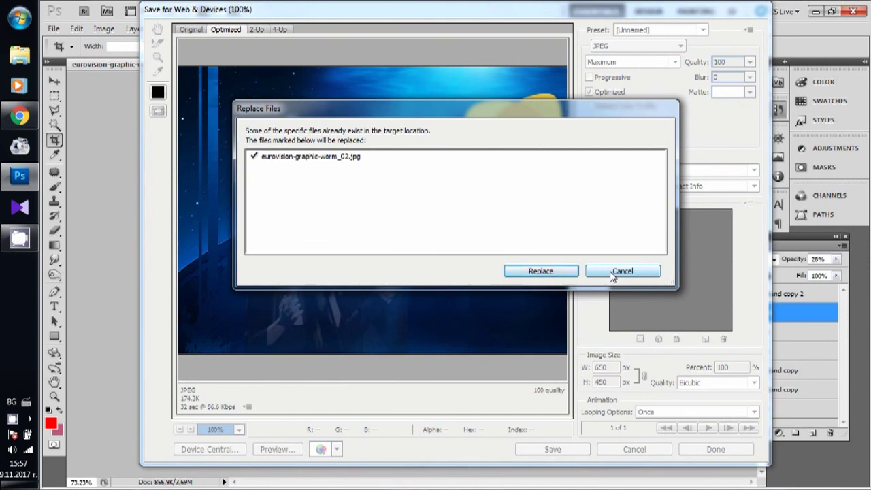
left_click(558, 273)
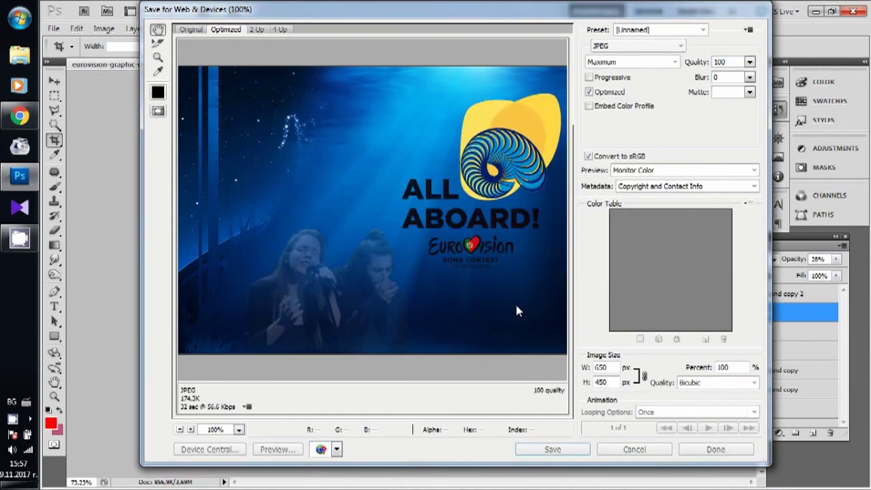